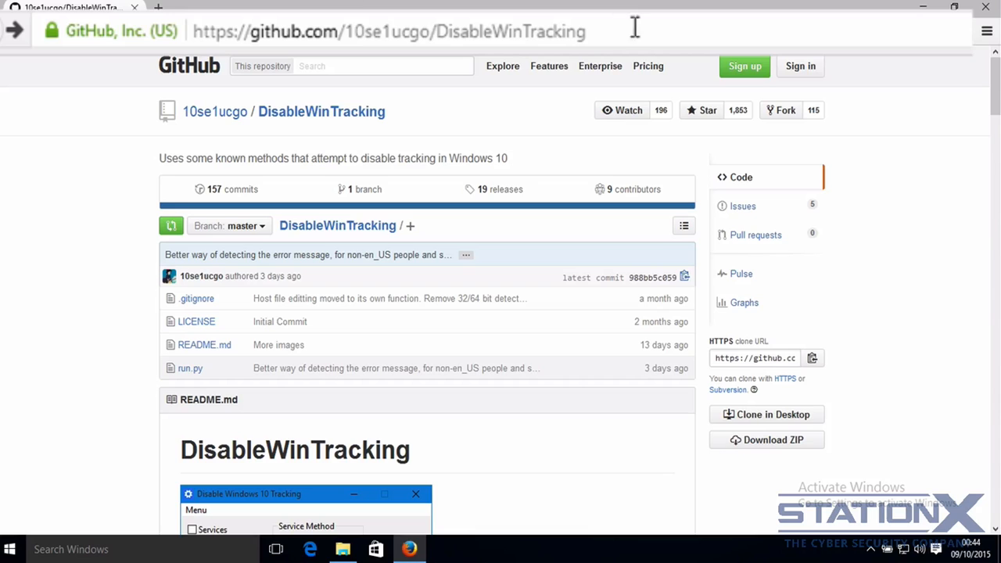
Open the executable download link in the README of the DisableWinTracking GitHub repository
click(641, 33)
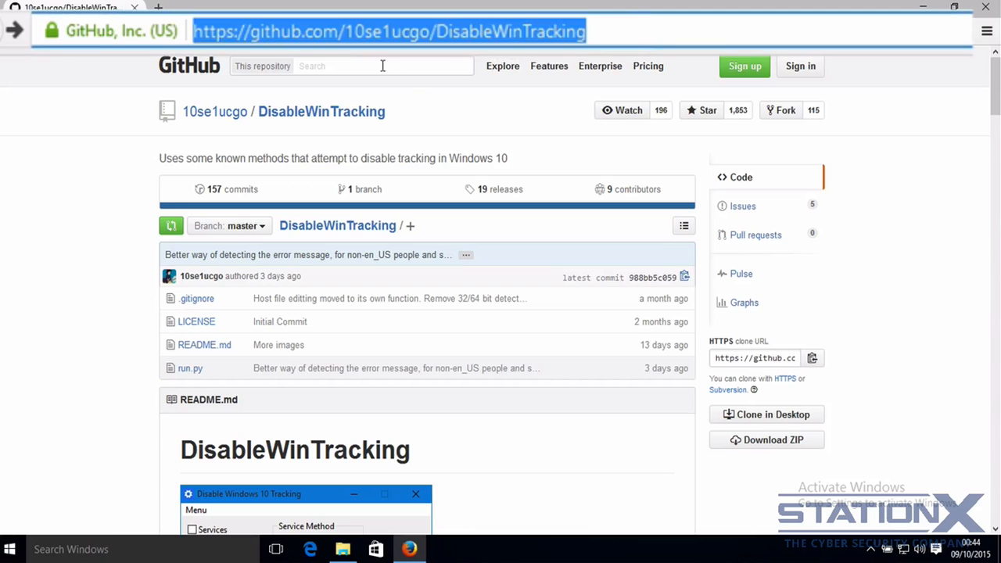
click(506, 116)
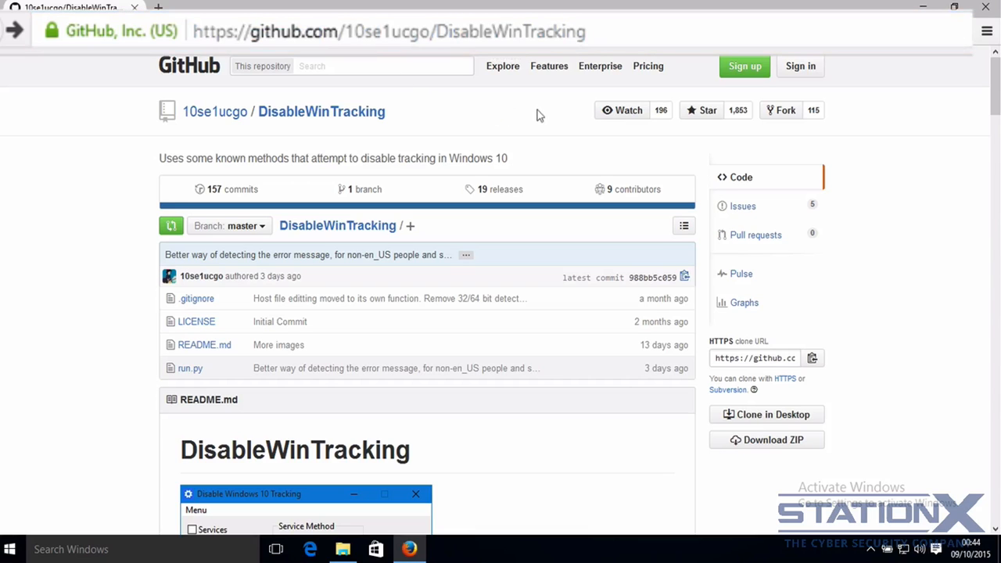
scroll(536, 117, down, 4)
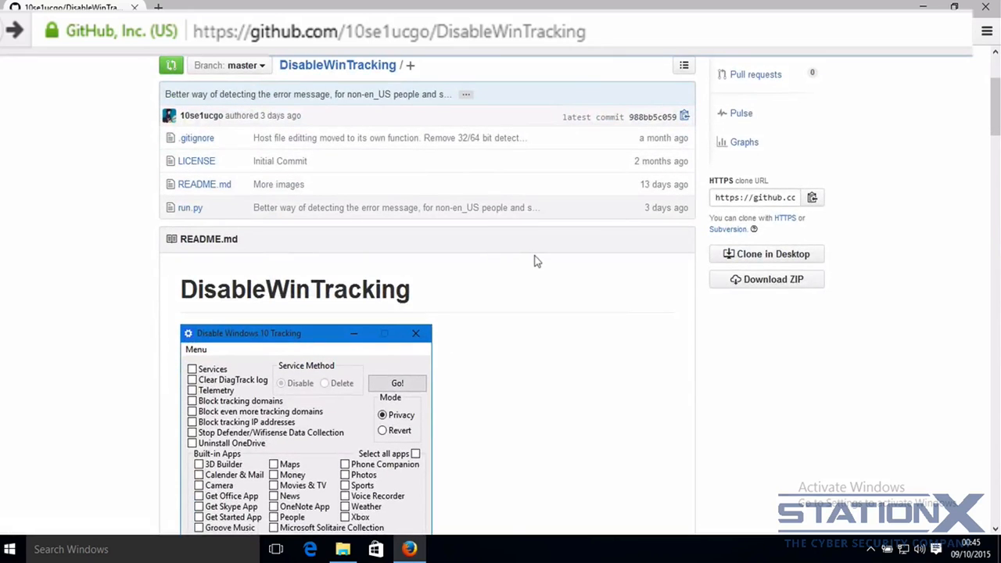
scroll(537, 261, down, 20)
scroll(608, 254, down, 9)
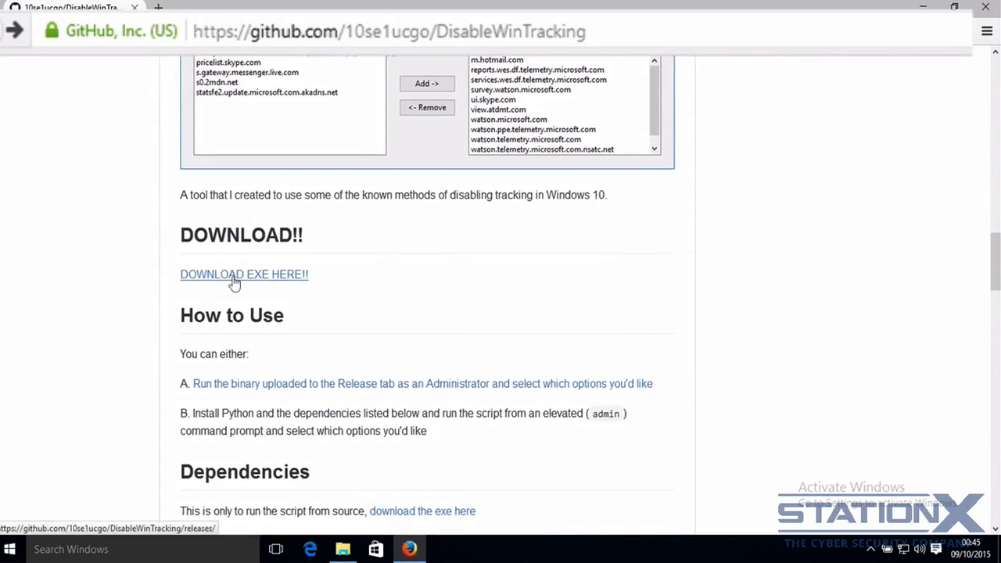
click(304, 281)
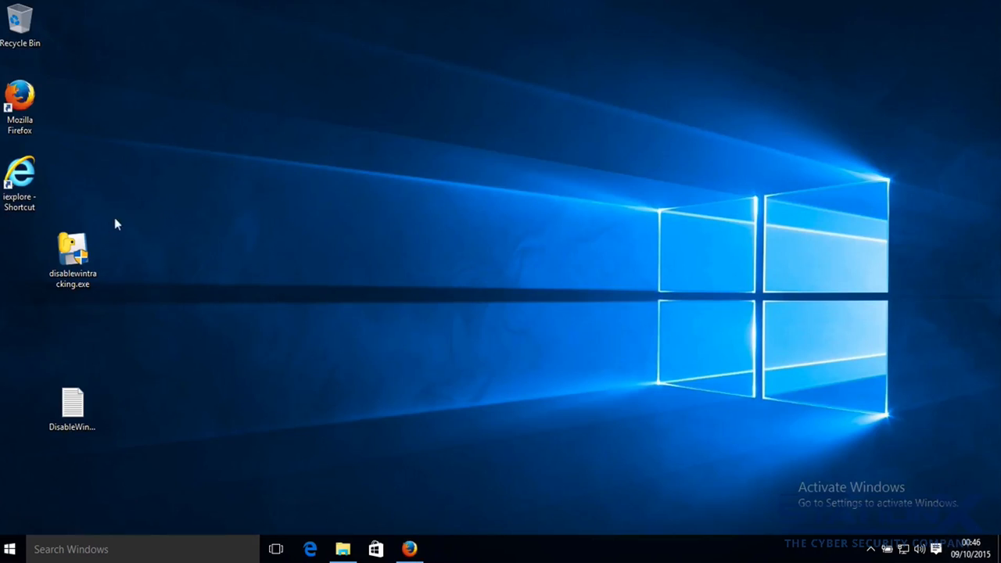
Run disablewintracking.exe as administrator and select Services with the Disable method, Clear DiagTrack log, Telemetry and Block tracking domains
right_click(78, 247)
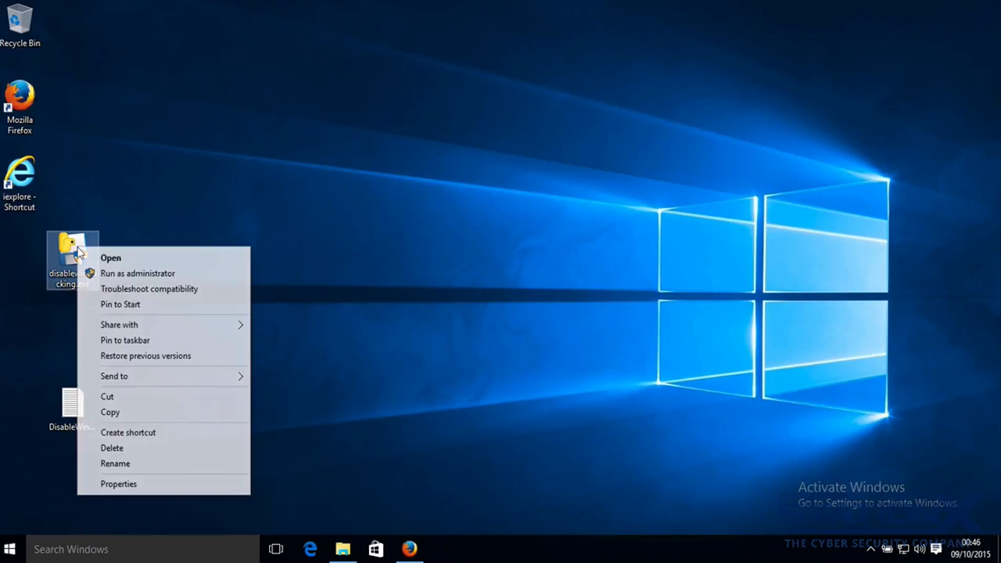
click(133, 274)
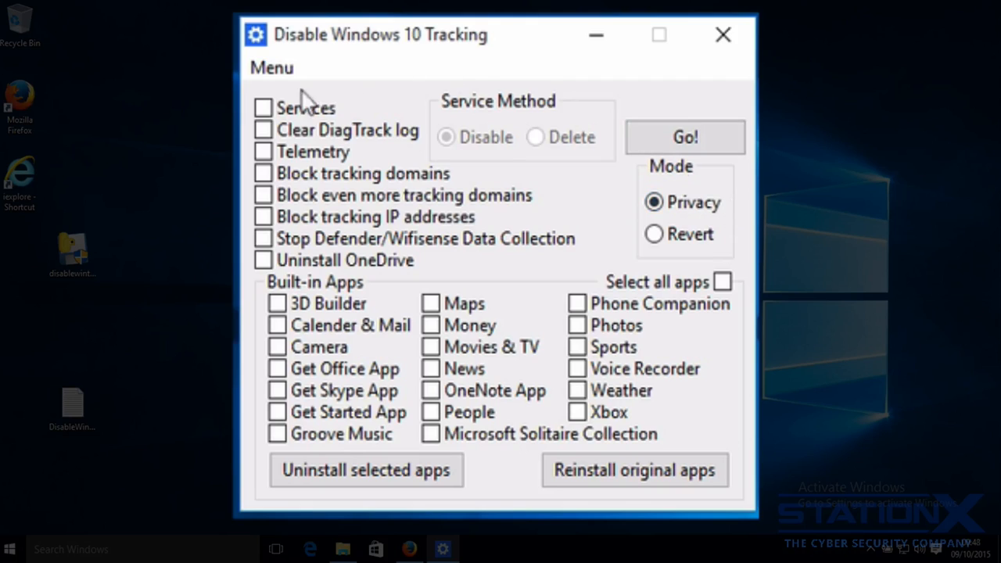
click(264, 109)
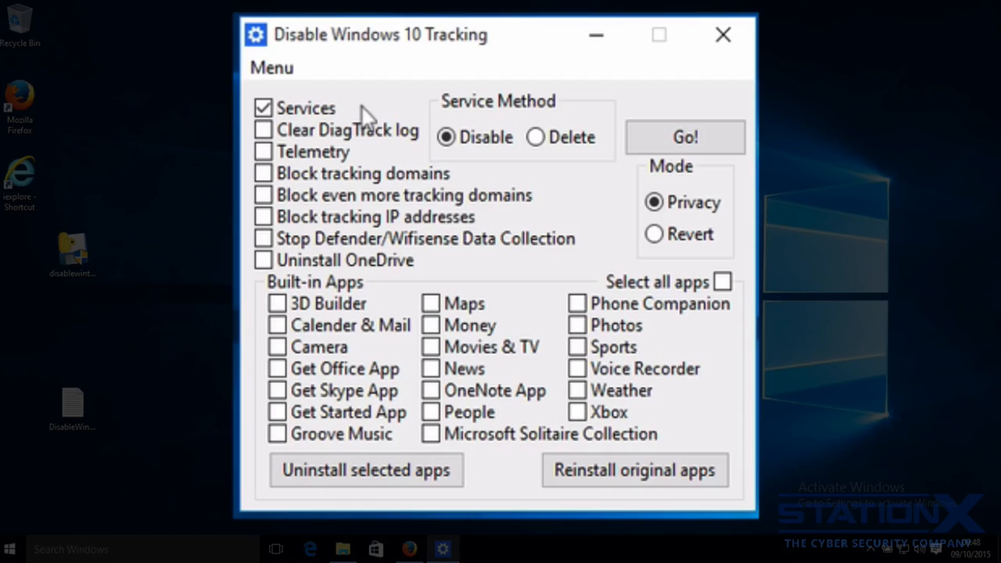
mouse_move(474, 145)
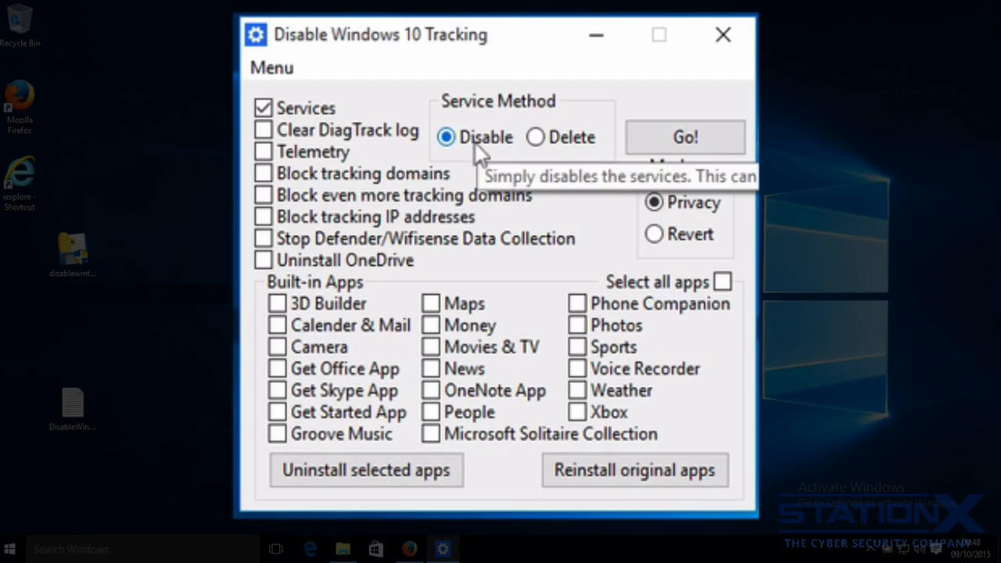
mouse_move(543, 139)
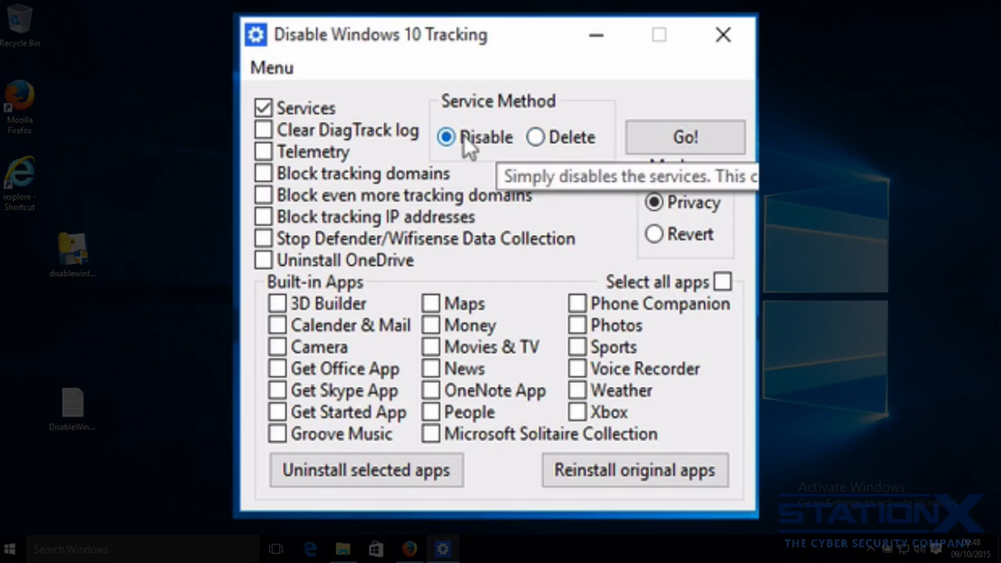
mouse_move(368, 132)
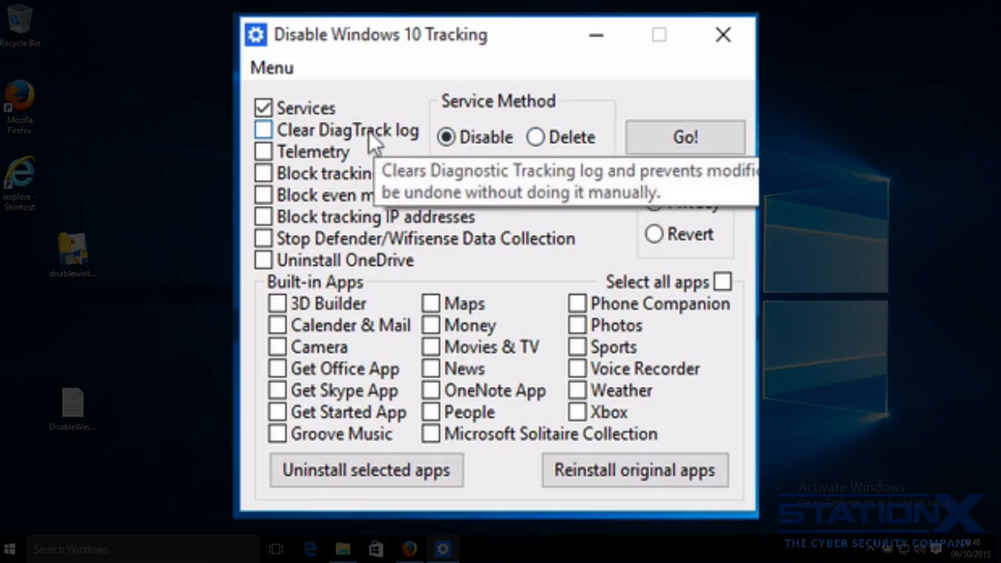
click(266, 131)
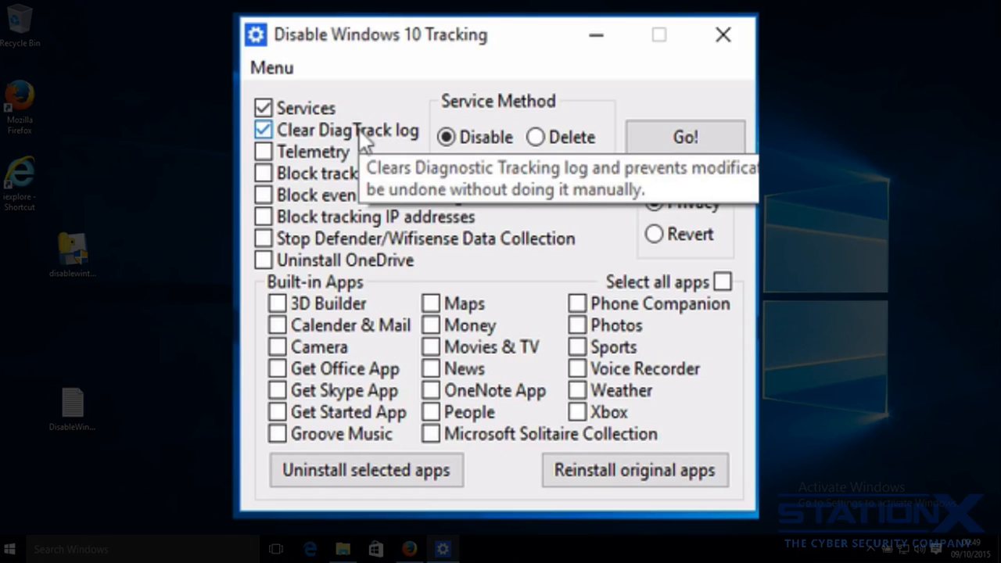
click(264, 153)
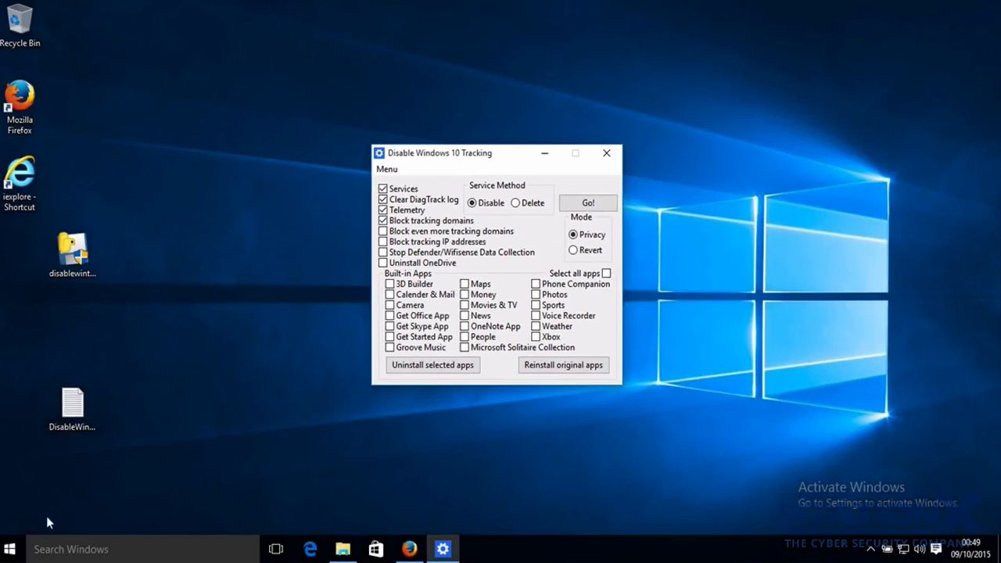
Switch to Windows Settings and view the Feedback & diagnostics page under Privacy
click(10, 548)
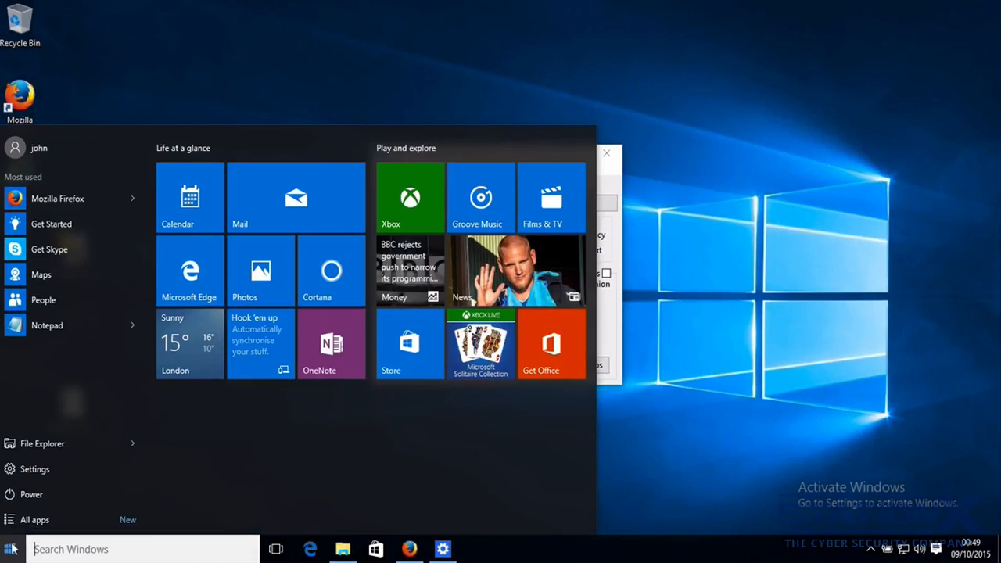
click(31, 470)
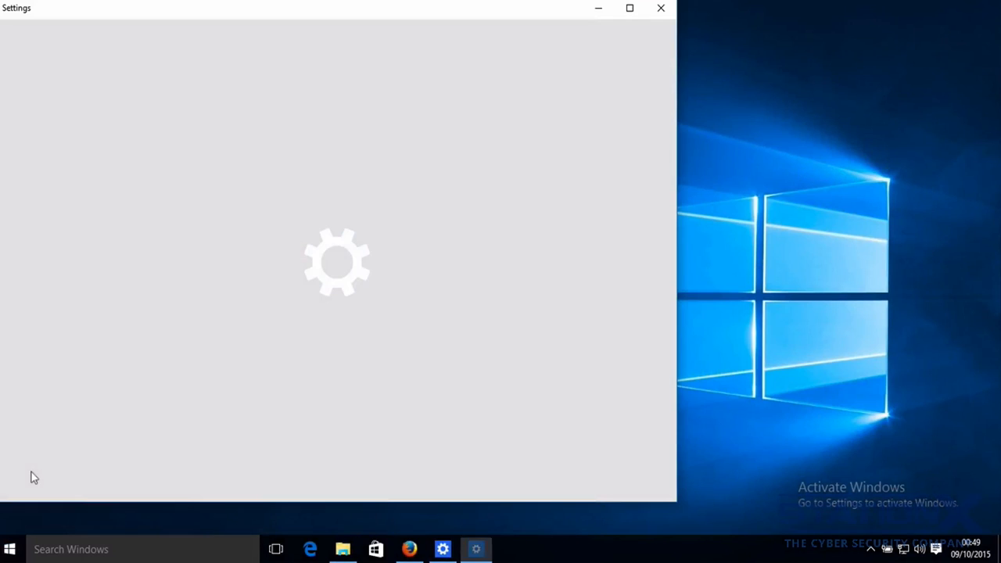
click(339, 312)
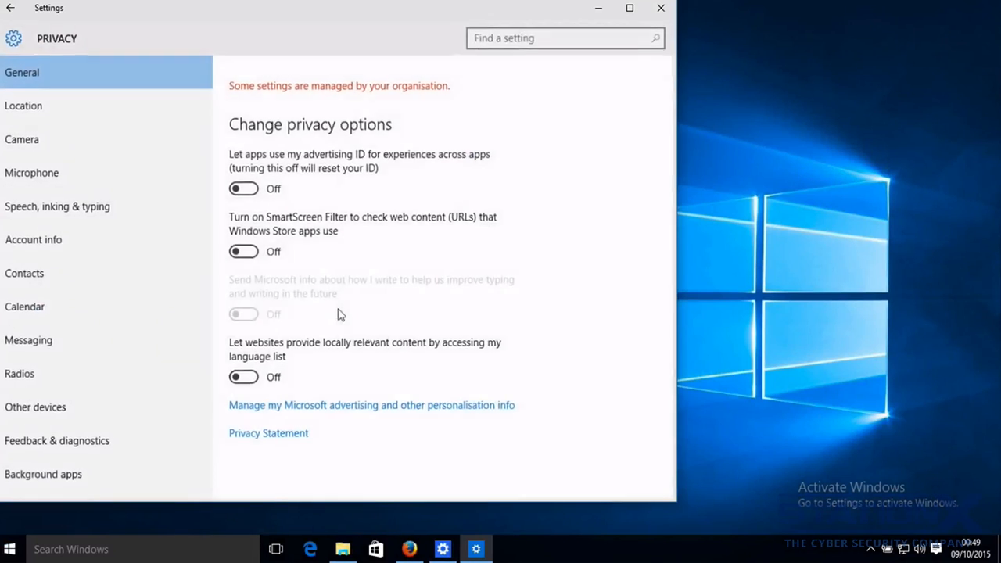
scroll(156, 320, down, 1)
click(78, 394)
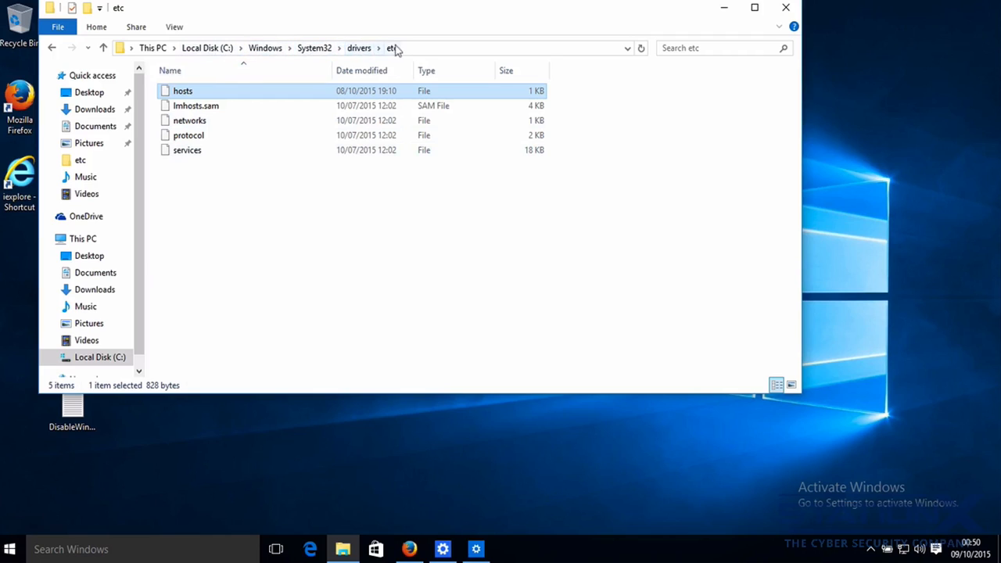
View the hosts file from the System32 drivers\etc folder in Notepad
right_click(183, 95)
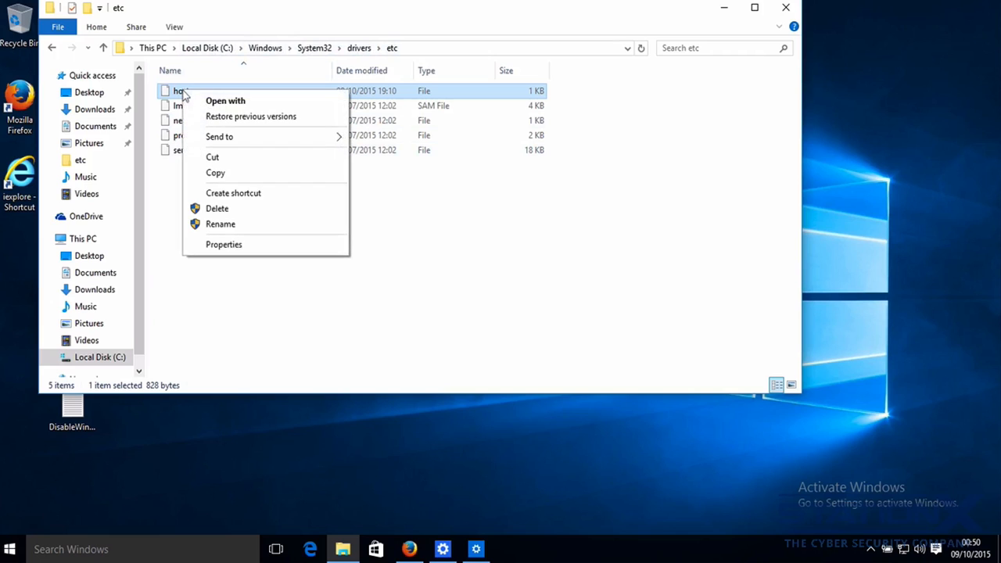
click(219, 100)
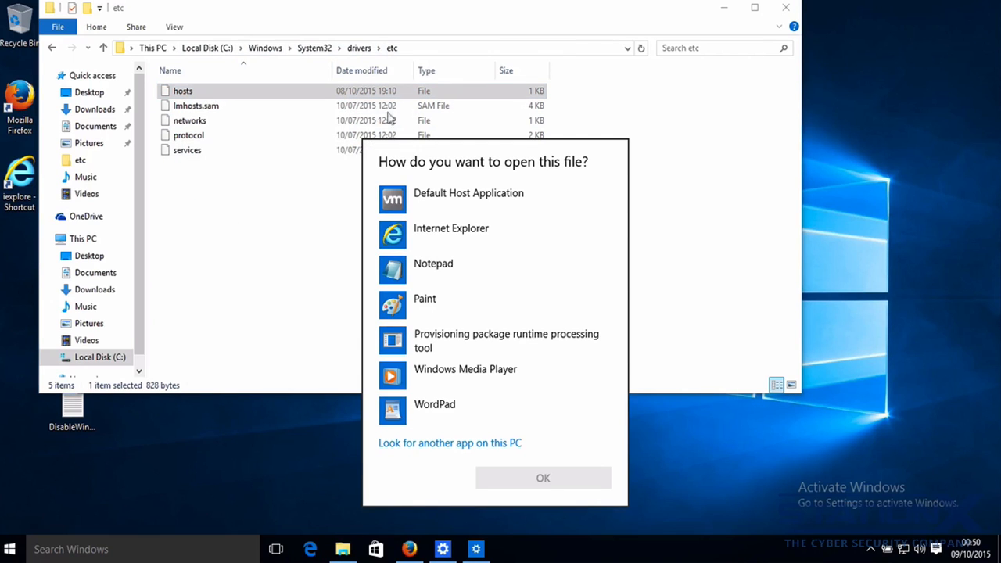
click(444, 264)
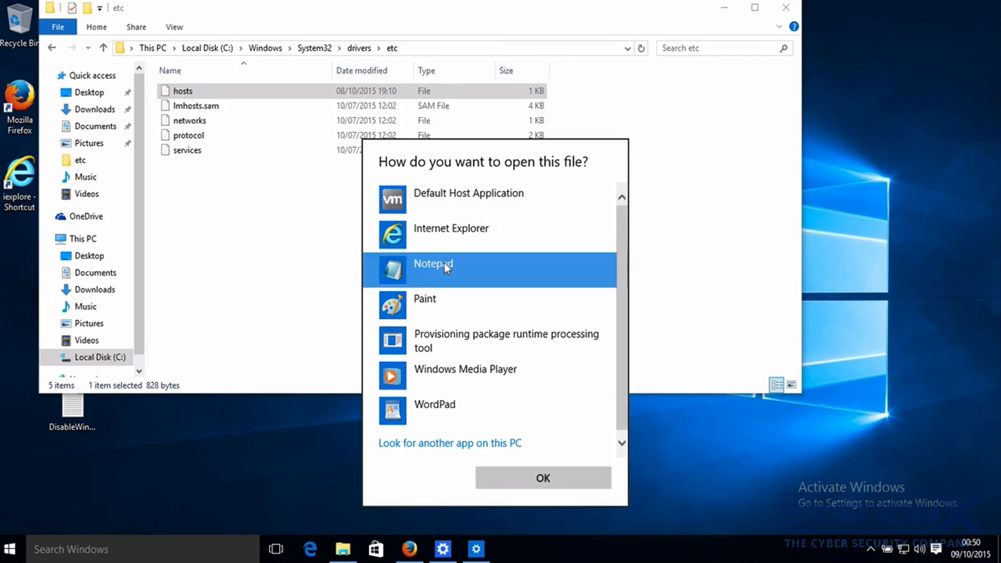
click(537, 478)
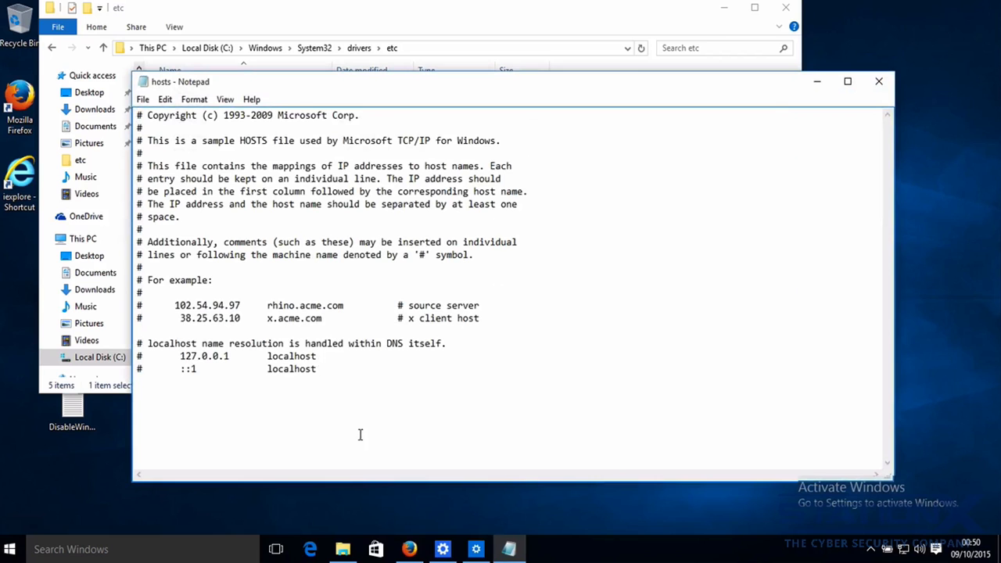
Switch back to Disable Windows 10 Tracking, minimize the other windows and enable Block even more tracking domains
click(442, 549)
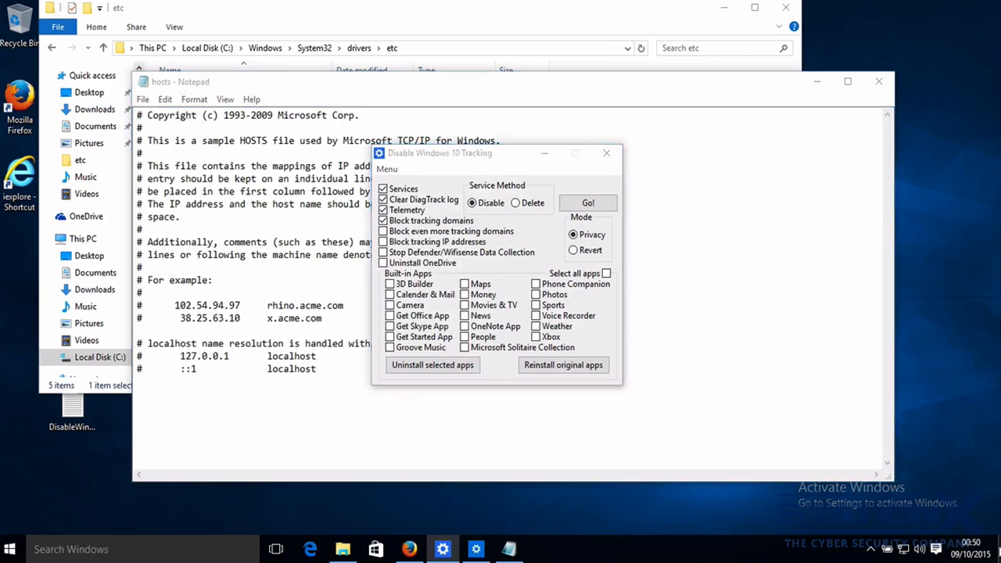
key(super+Home)
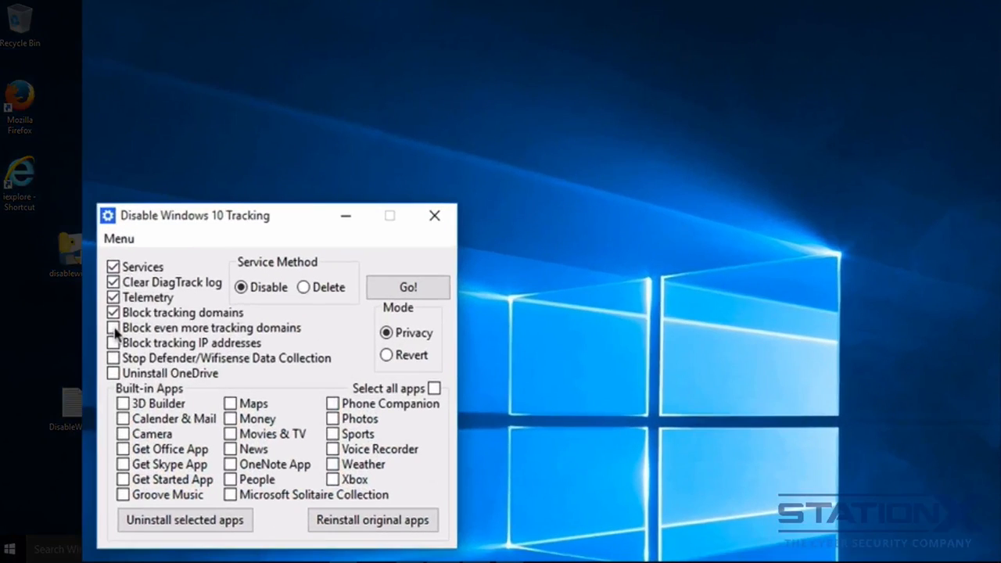
click(114, 329)
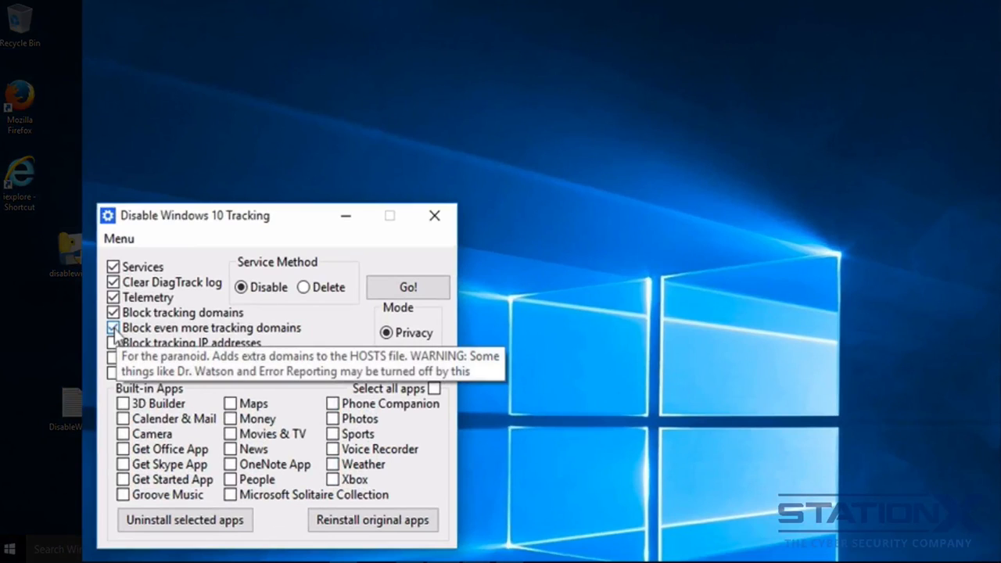
Review the lists of domains and extra domains to be blocked in the tool's options, and close them
click(123, 242)
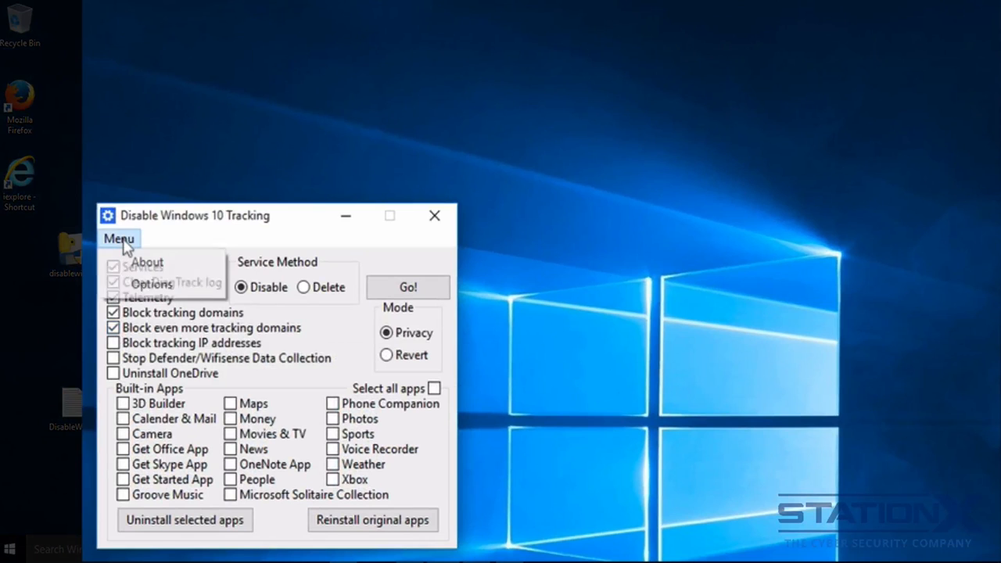
click(145, 284)
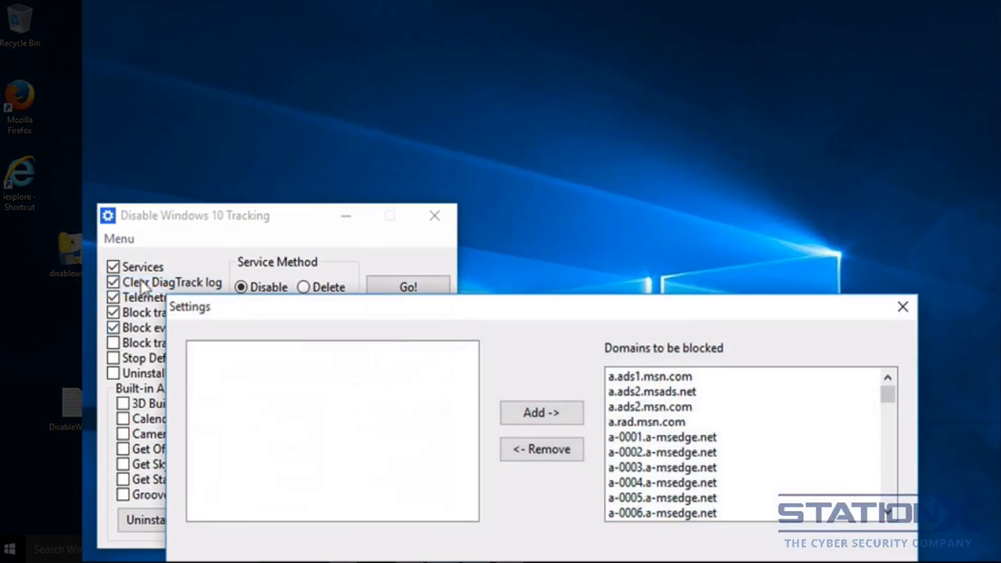
drag(513, 313, 500, 32)
click(134, 222)
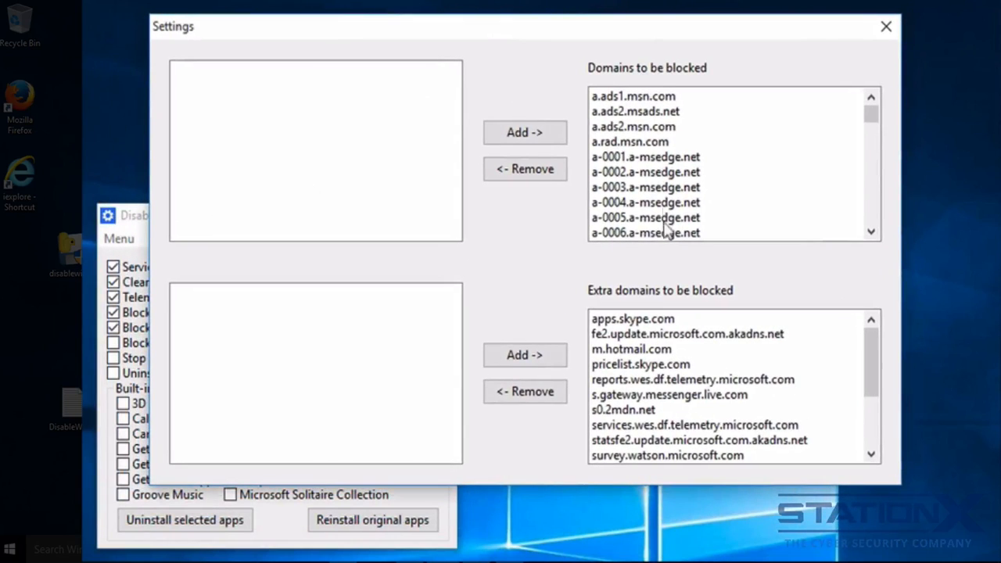
drag(379, 27, 515, 16)
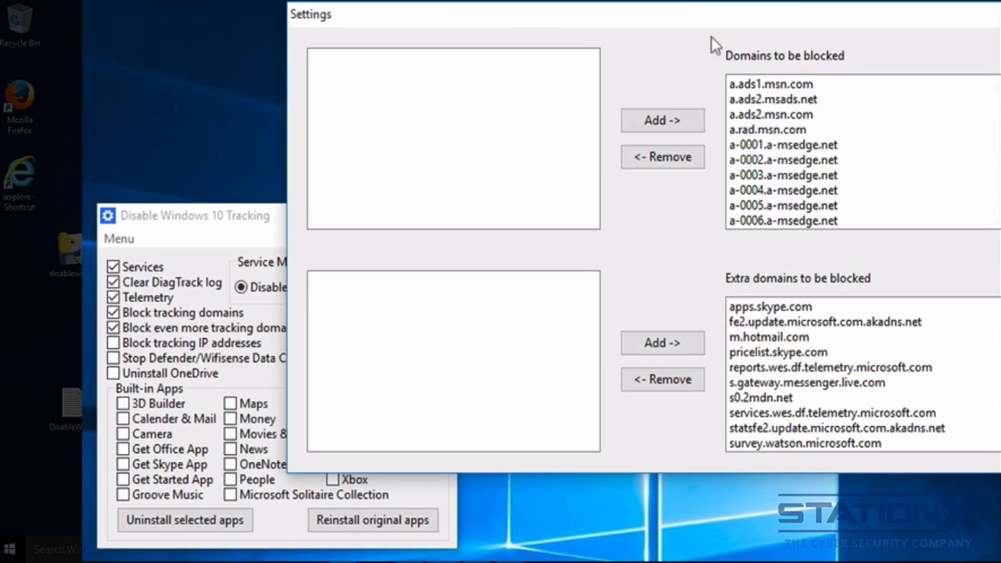
drag(703, 23, 634, 41)
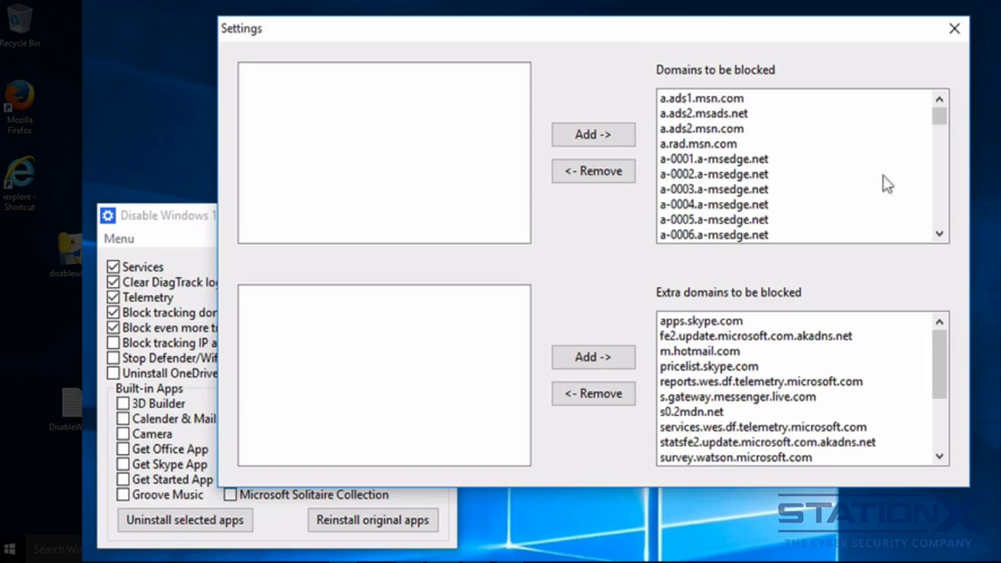
drag(940, 365, 938, 333)
click(952, 32)
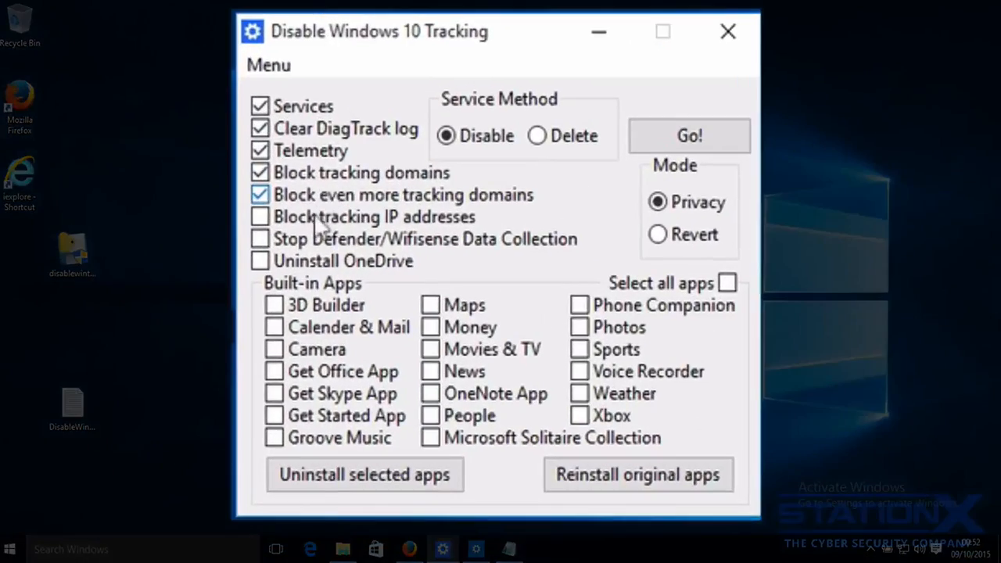
Enable Block tracking IP addresses, Stop Defender/Wifisense Data Collection and Uninstall OneDrive
click(335, 220)
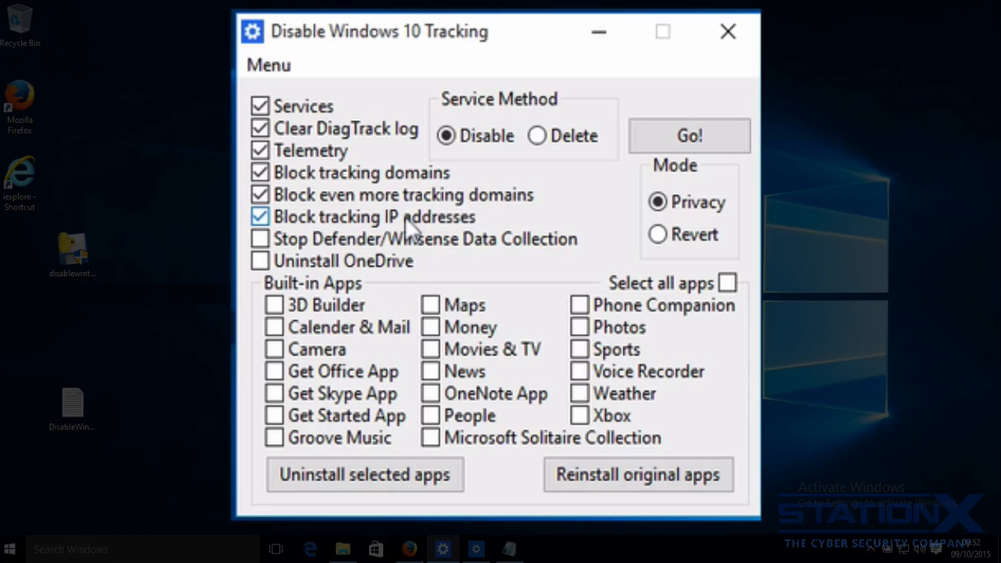
click(261, 240)
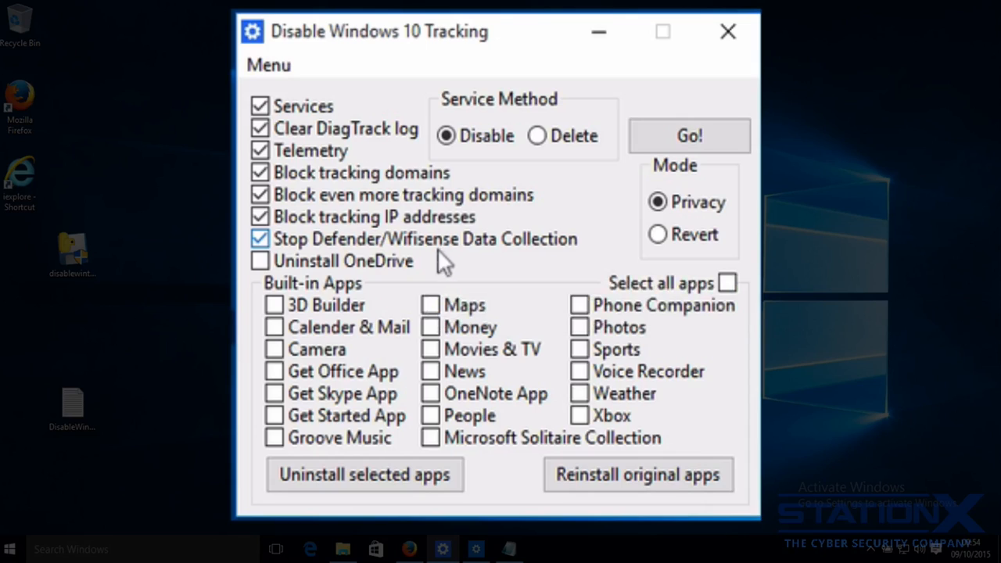
click(262, 262)
Leave all built-in apps deselected and apply the chosen tracking options in Privacy mode
click(726, 283)
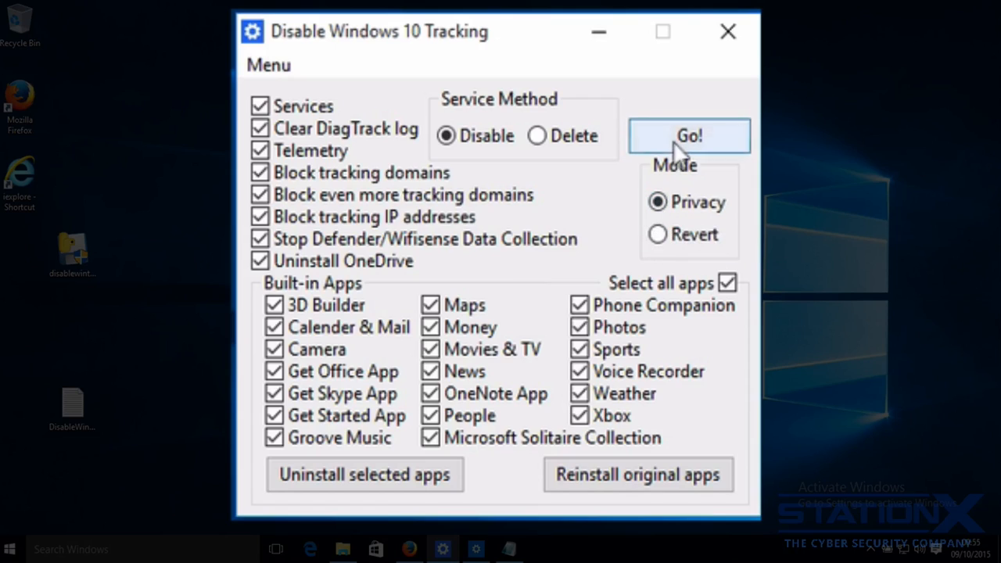
click(728, 283)
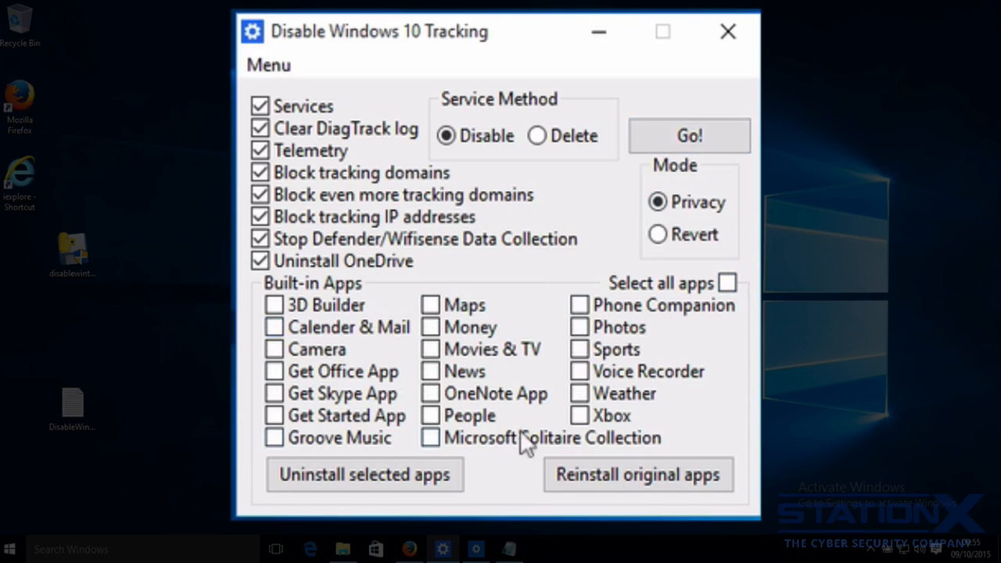
click(687, 139)
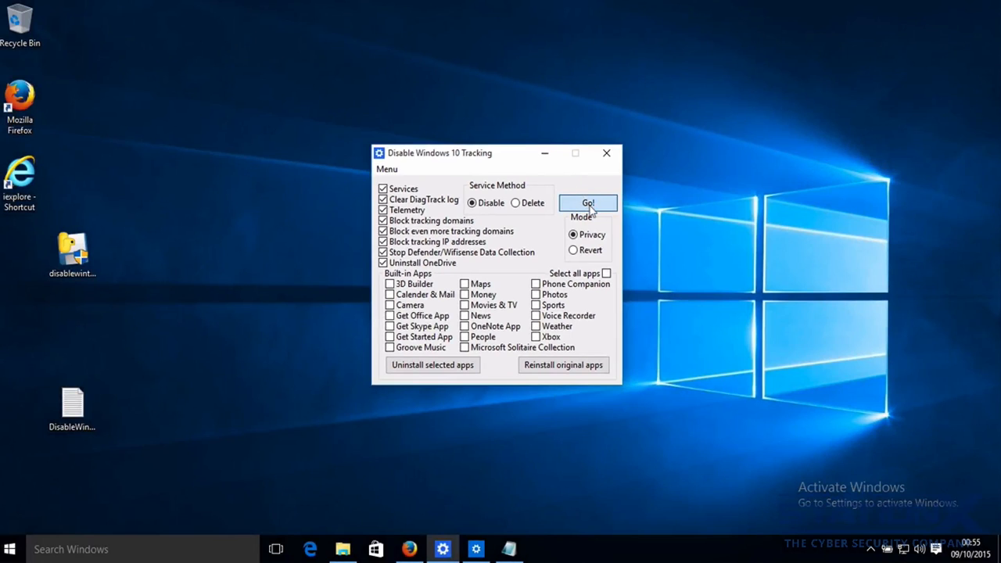
Run the selected tracking changes and bring the Console Output window to the front
click(589, 206)
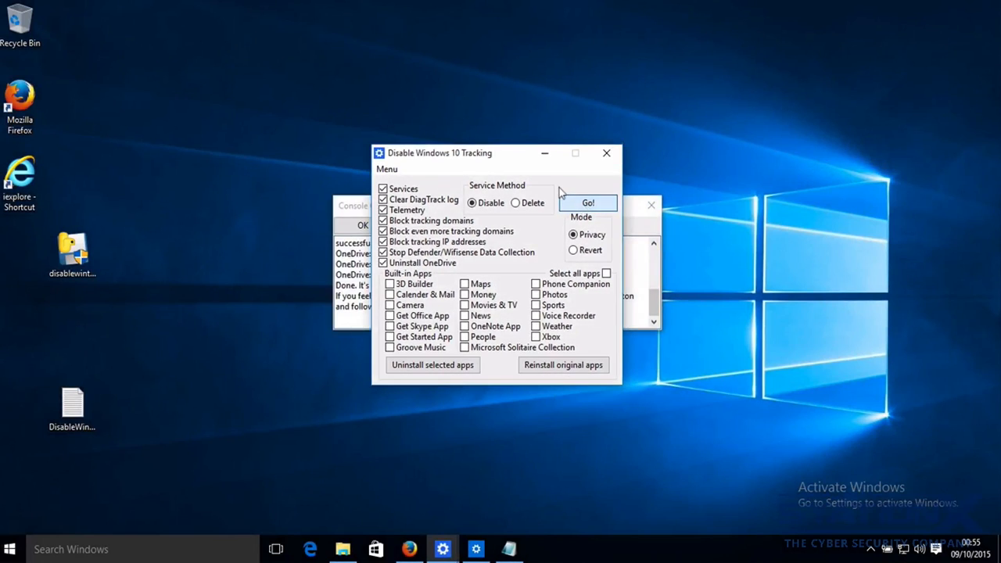
click(629, 209)
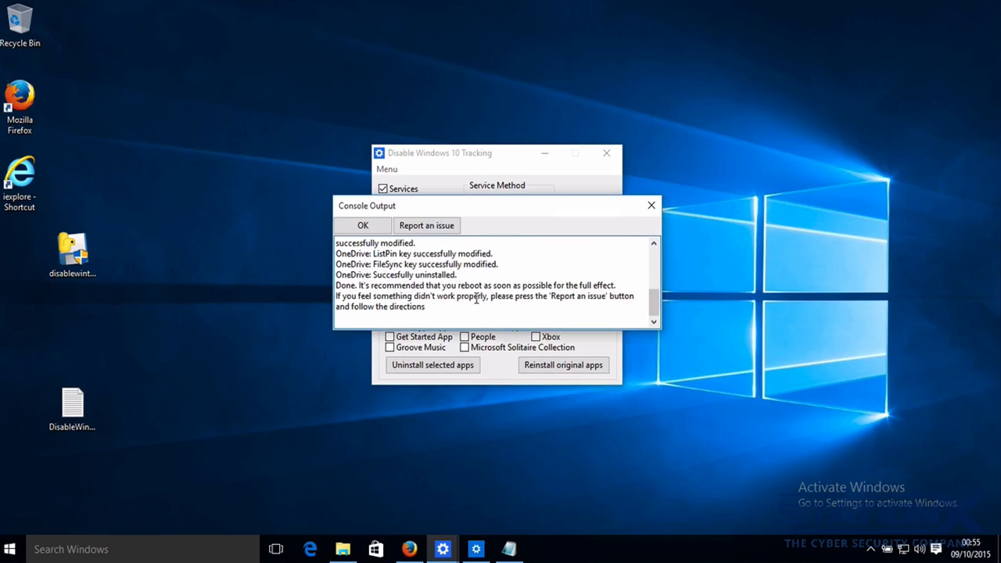
Open the DisableWinTracking log from the desktop, review its entries for errors and access problems, and close it
double_click(83, 396)
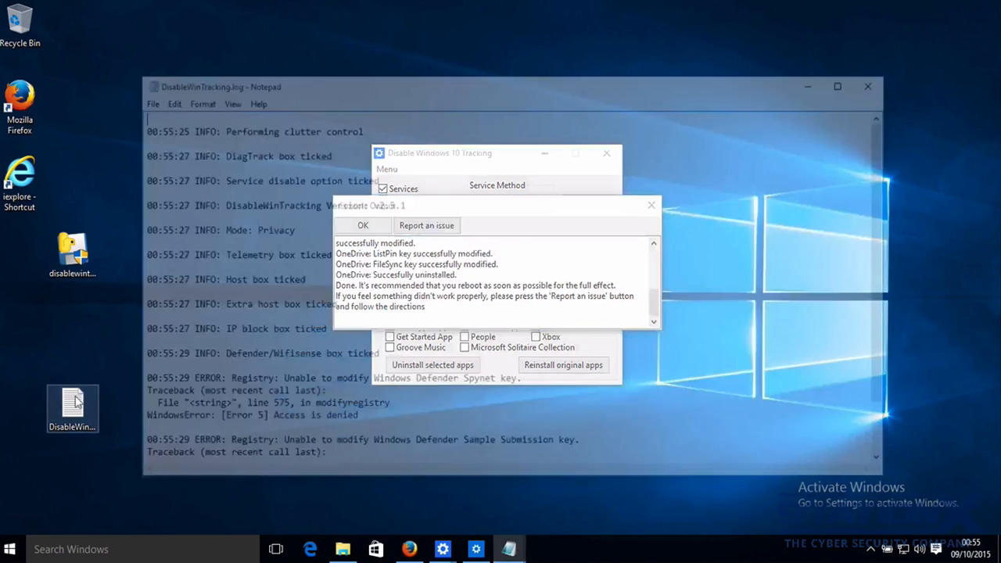
scroll(596, 237, down, 2)
scroll(597, 238, up, 2)
scroll(596, 238, down, 2)
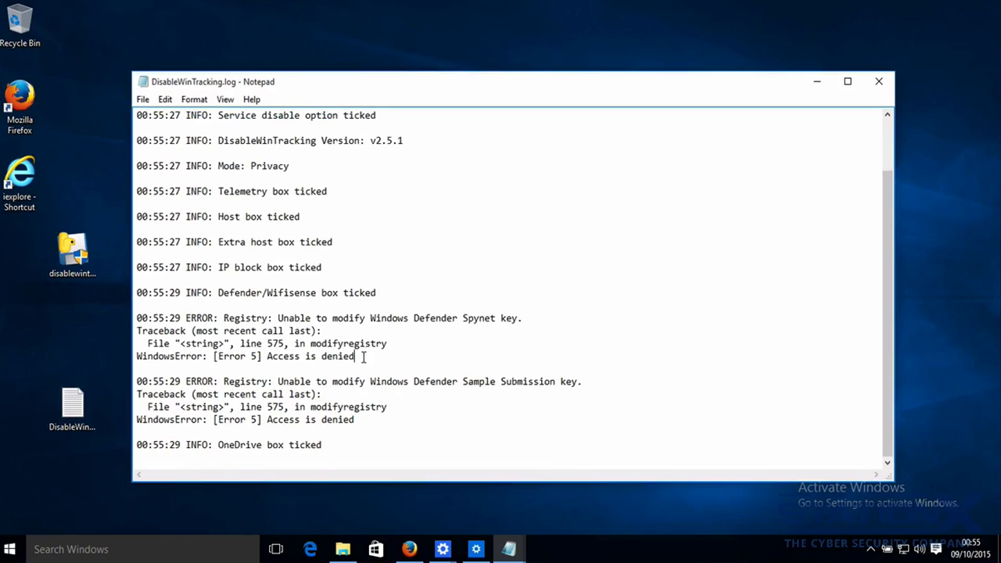
drag(364, 356, 273, 358)
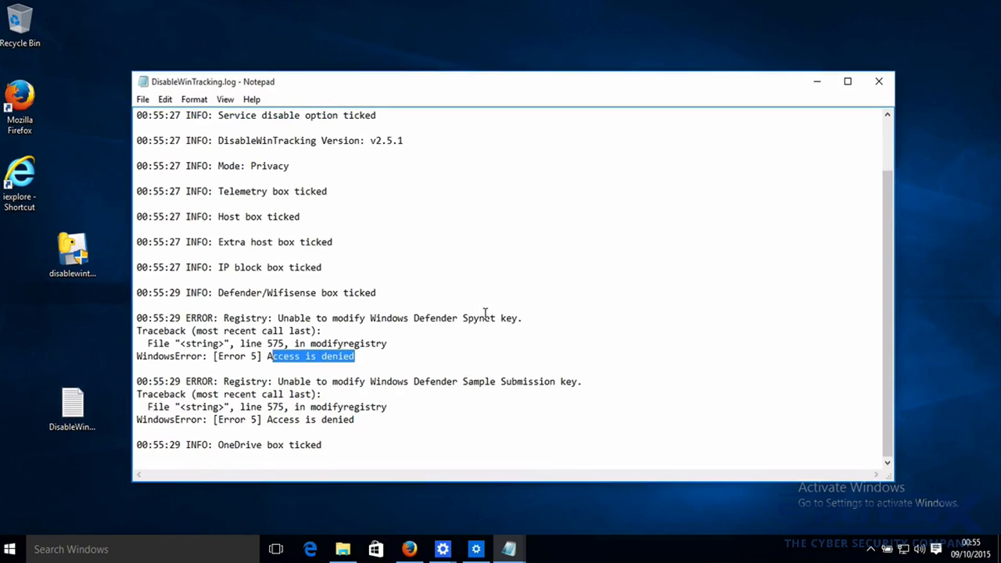
click(877, 83)
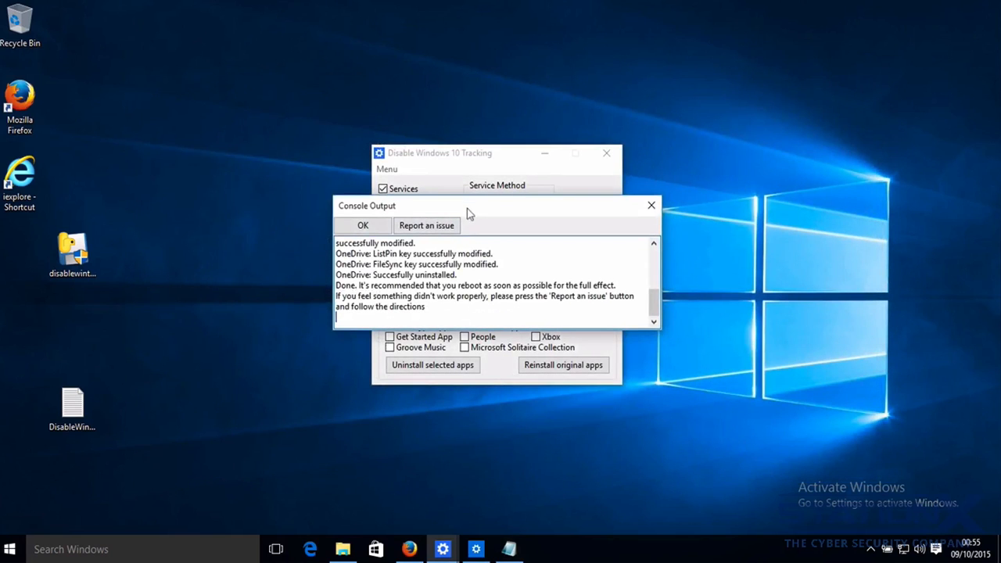
Bring up the etc folder window and close the previously opened hosts file in Notepad
click(343, 550)
click(509, 549)
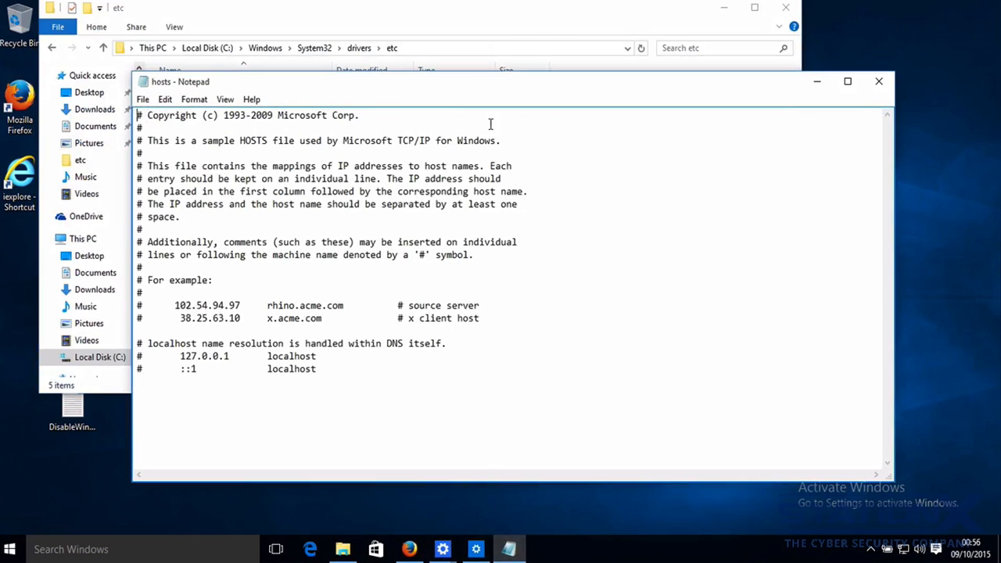
click(880, 82)
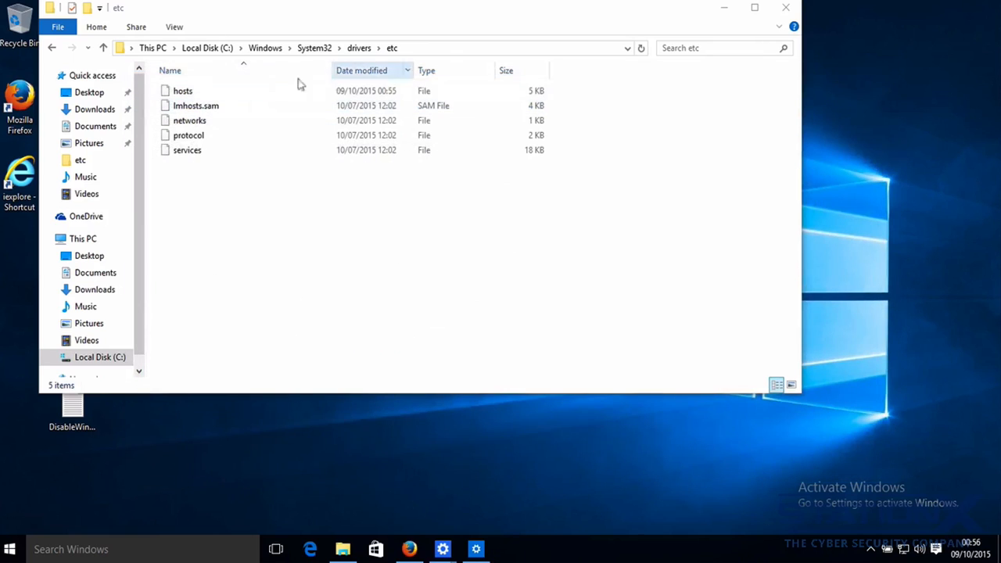
Open the hosts file from the etc folder again with Notepad
click(197, 94)
right_click(197, 94)
click(235, 102)
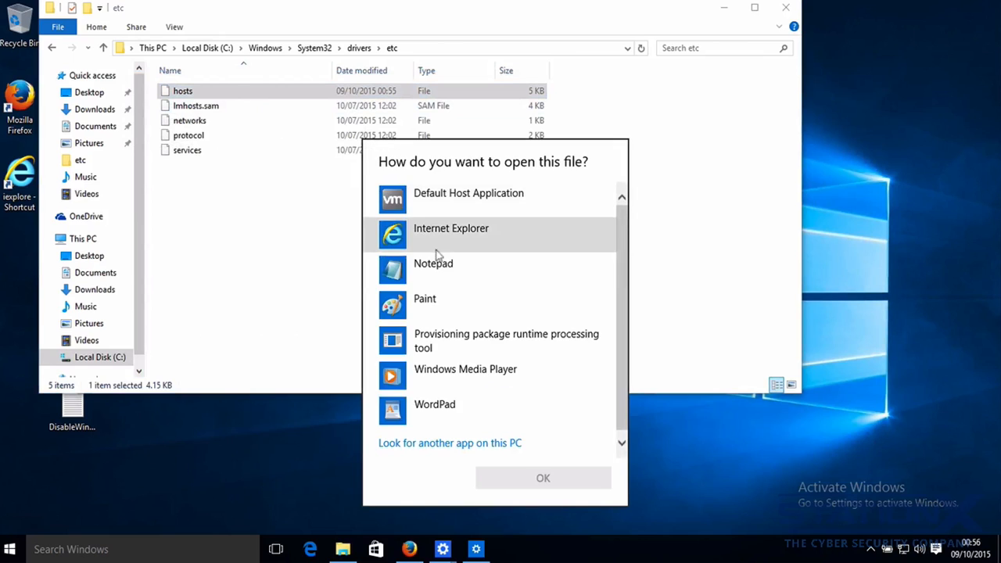
click(435, 265)
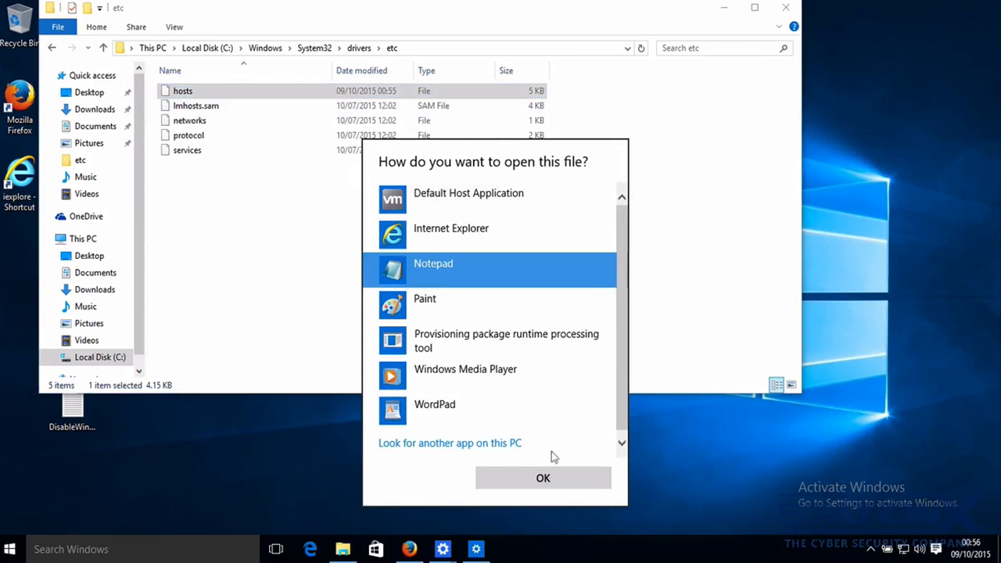
click(537, 480)
Examine the tracking domains mapped to 0.0.0.0 in the hosts file and close it
scroll(599, 243, down, 8)
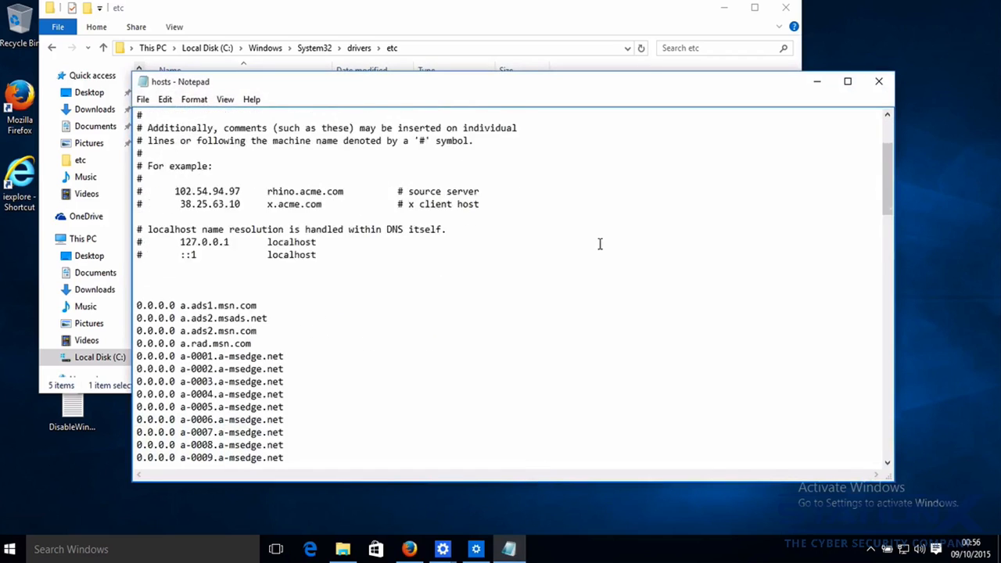
scroll(599, 243, up, 1)
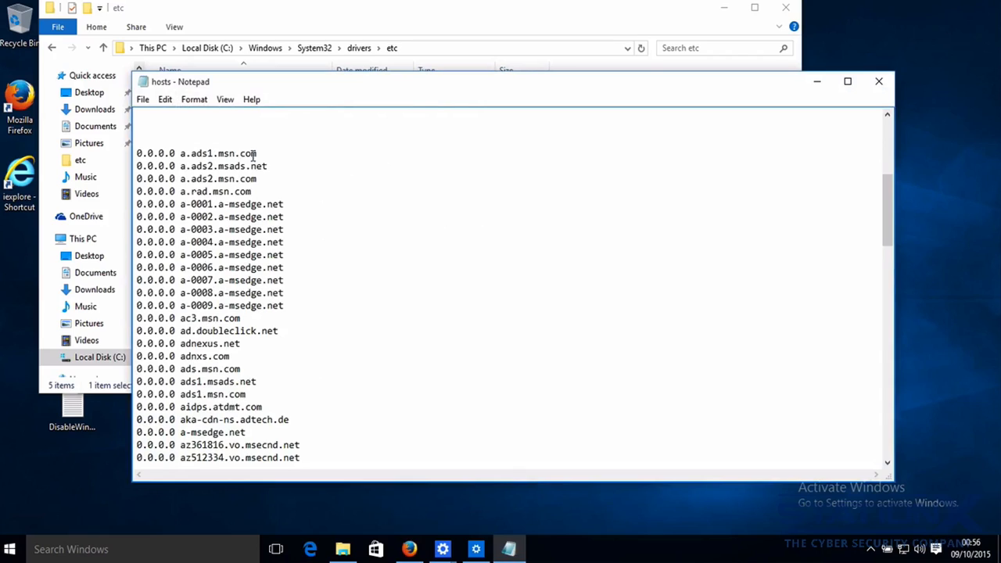
drag(175, 153, 140, 153)
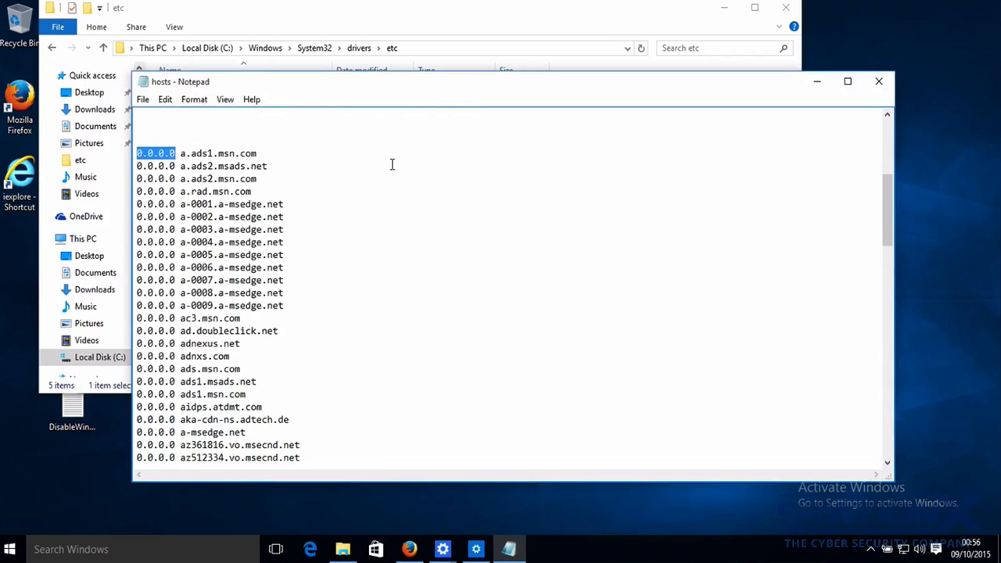
click(878, 82)
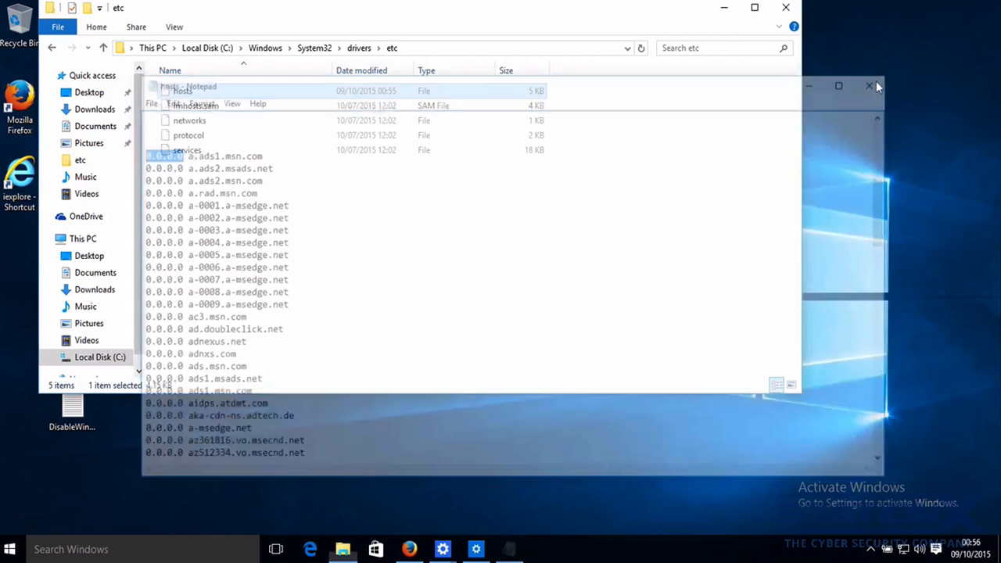
Search Windows for "firewall", open Windows Firewall with Advanced Security and show its Outbound Rules
click(99, 549)
text(firewall)
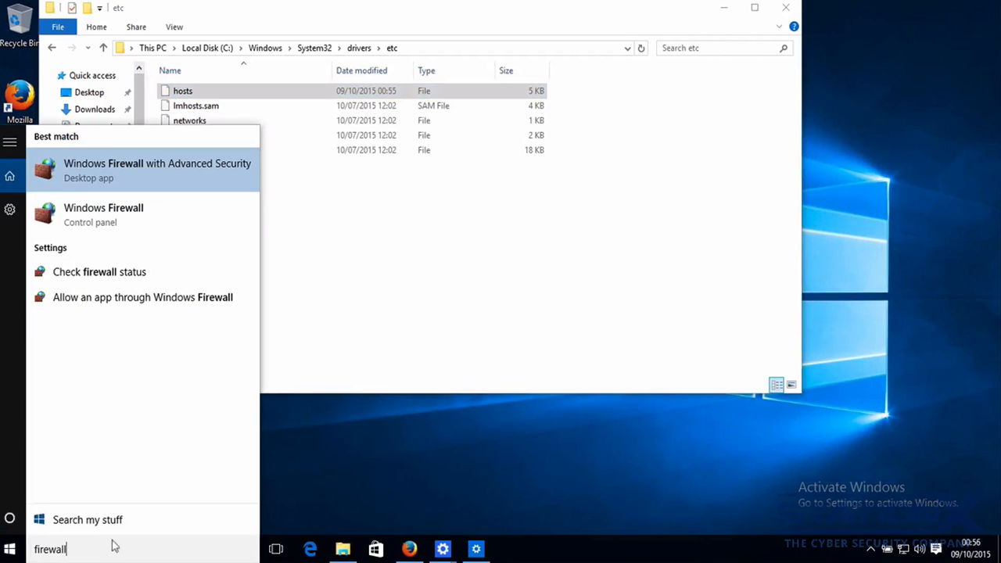
click(90, 174)
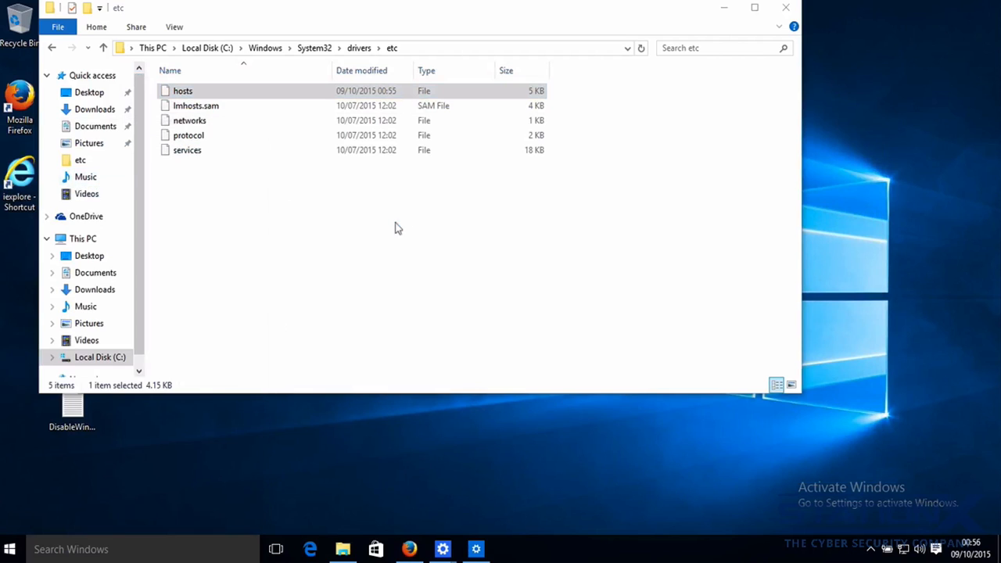
click(72, 91)
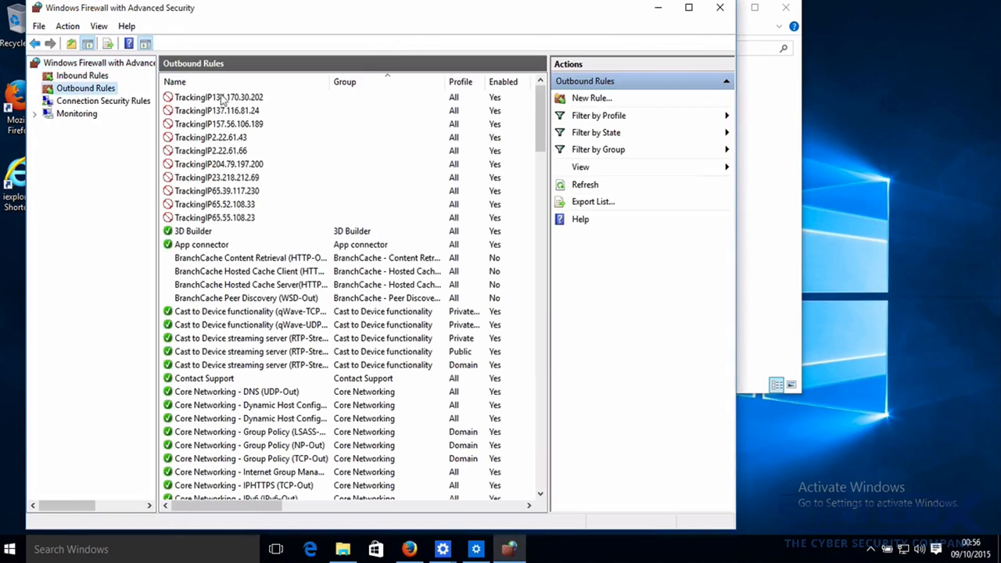
Maximize the firewall window, review the TrackingIP outbound rules across all columns, and minimize it
click(213, 98)
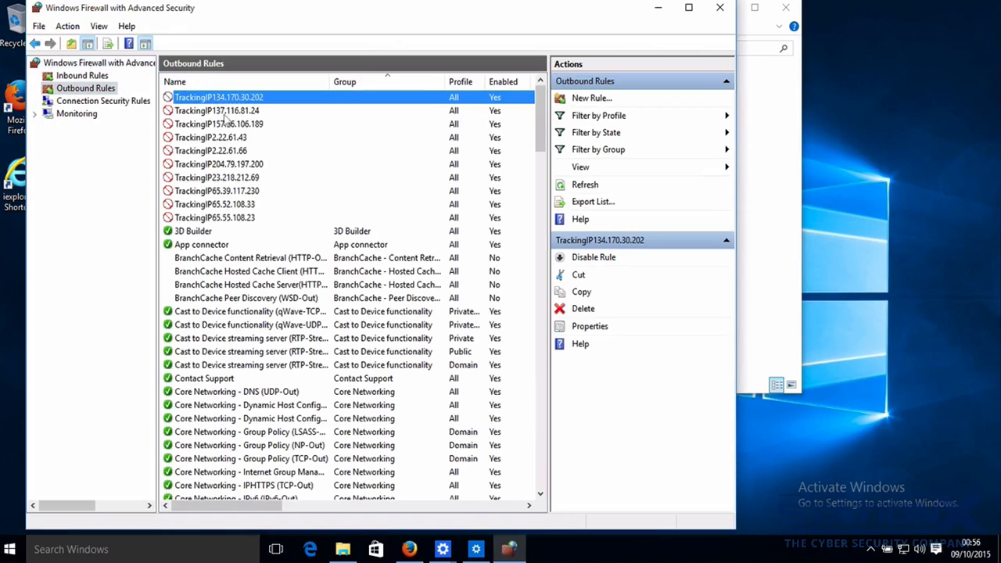
click(688, 7)
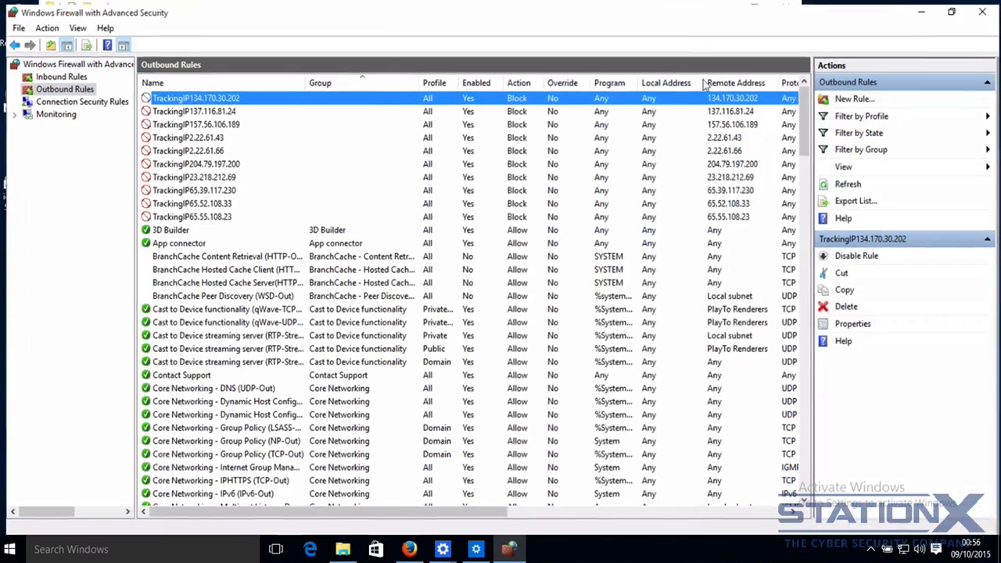
drag(265, 512, 409, 514)
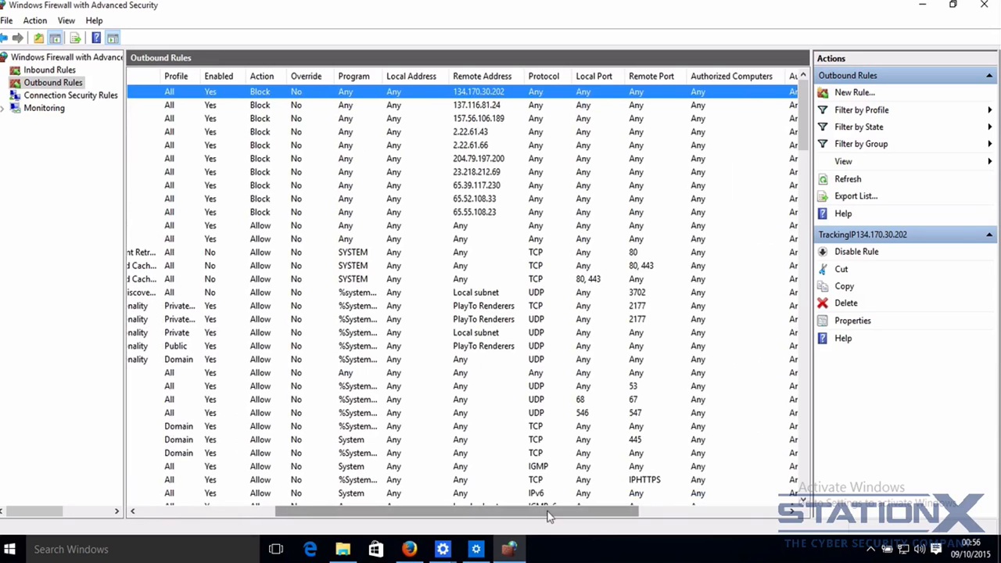
drag(547, 516, 335, 516)
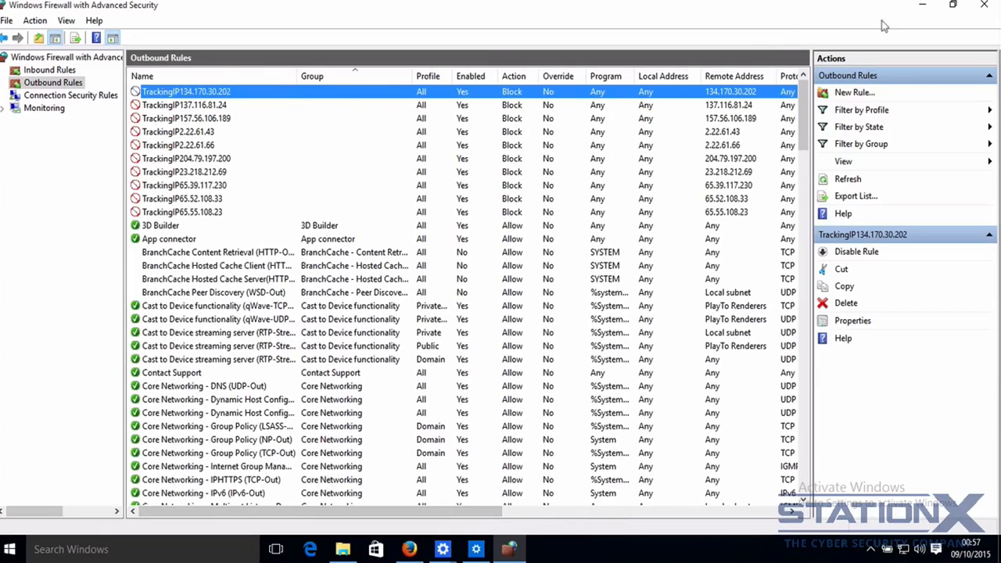
click(924, 9)
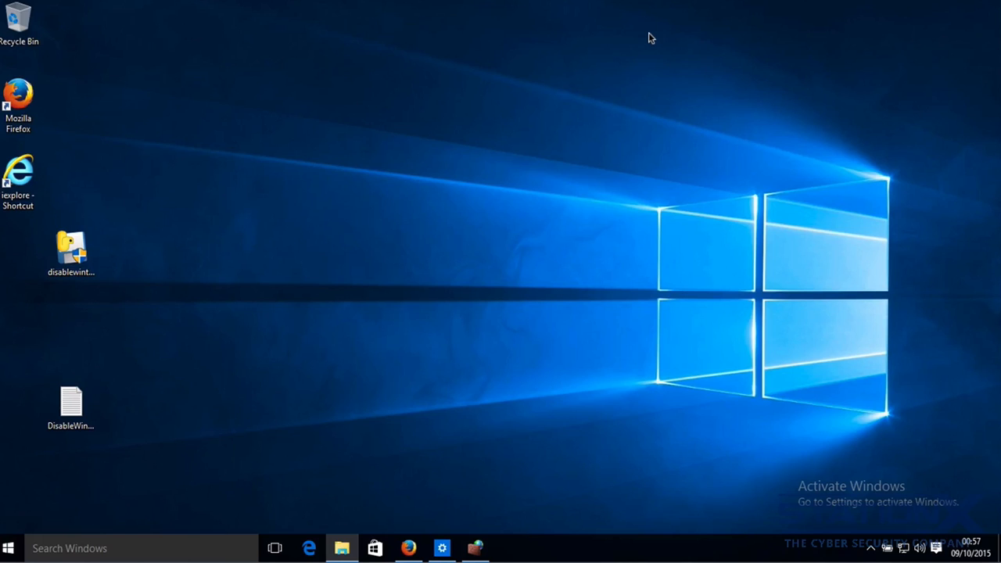
Run disablewintracking from the desktop as administrator and allow it to make changes to the PC
right_click(77, 245)
click(125, 271)
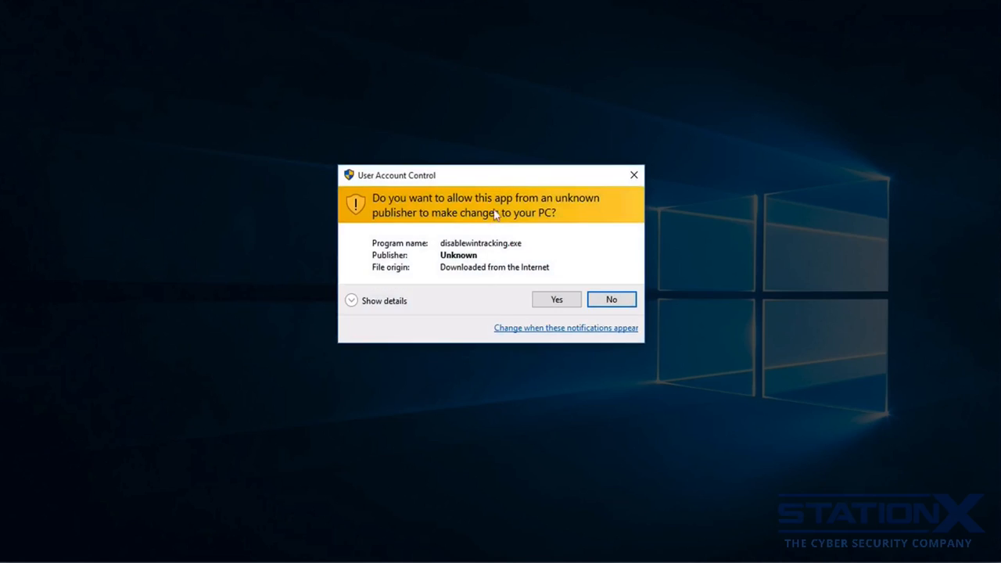
click(556, 300)
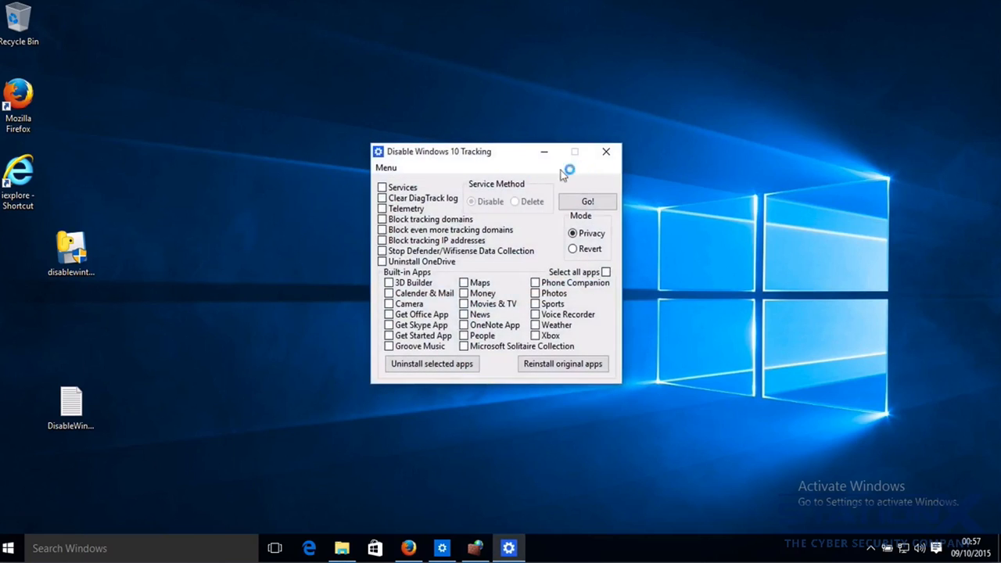
Enable Services, Clear DiagTrack log, Telemetry, both tracking domain blocks, Block tracking IP addresses and Stop Defender/Wifisense Data Collection
click(383, 188)
click(382, 198)
click(382, 208)
click(383, 219)
click(382, 230)
click(382, 240)
click(382, 251)
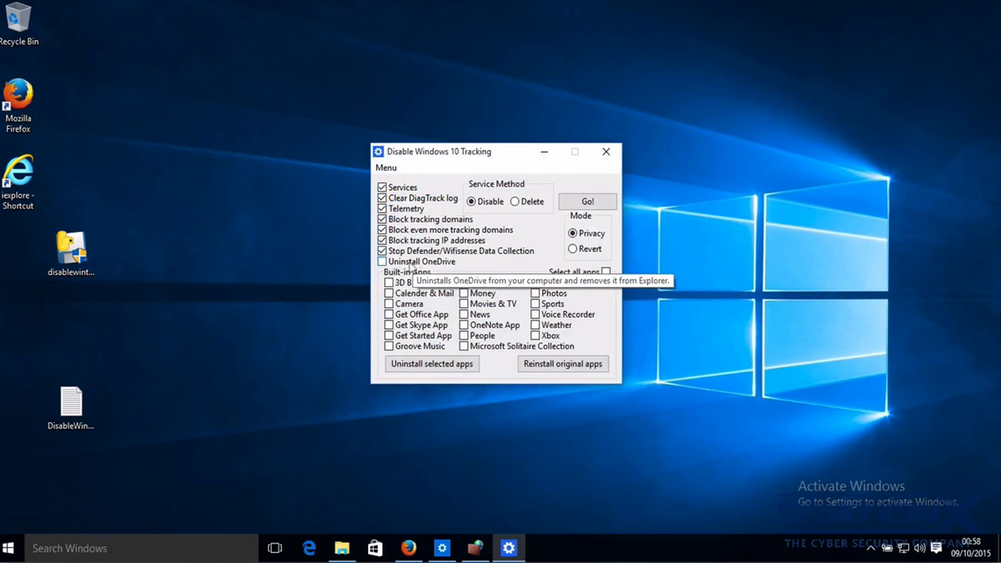
Set the mode to Revert, run it on the selected options and dismiss the console output
click(574, 250)
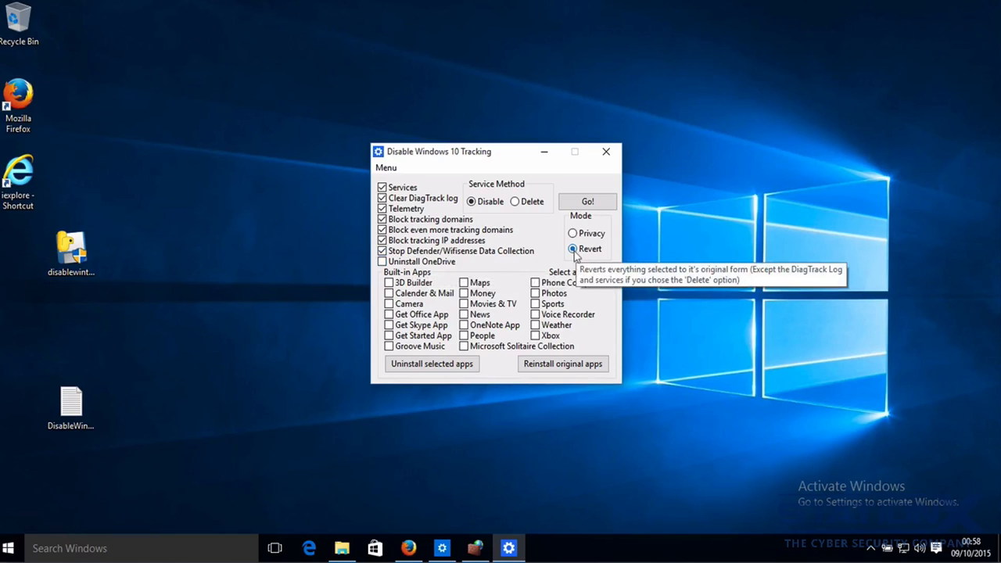
click(588, 203)
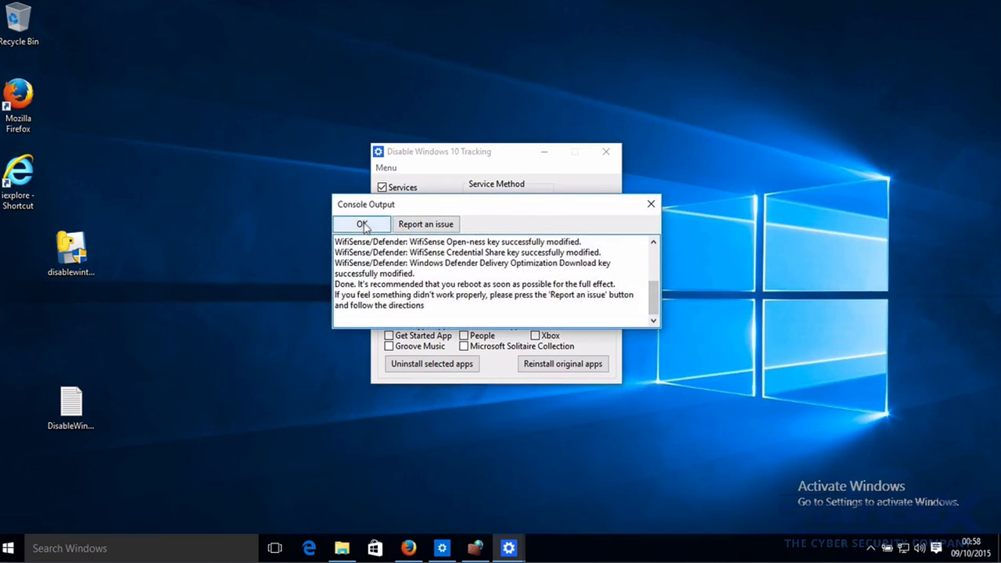
click(364, 225)
Reopen the hosts file from the etc folder in Notepad to check its entries after the revert, and close it
click(344, 549)
click(186, 91)
right_click(188, 94)
click(250, 106)
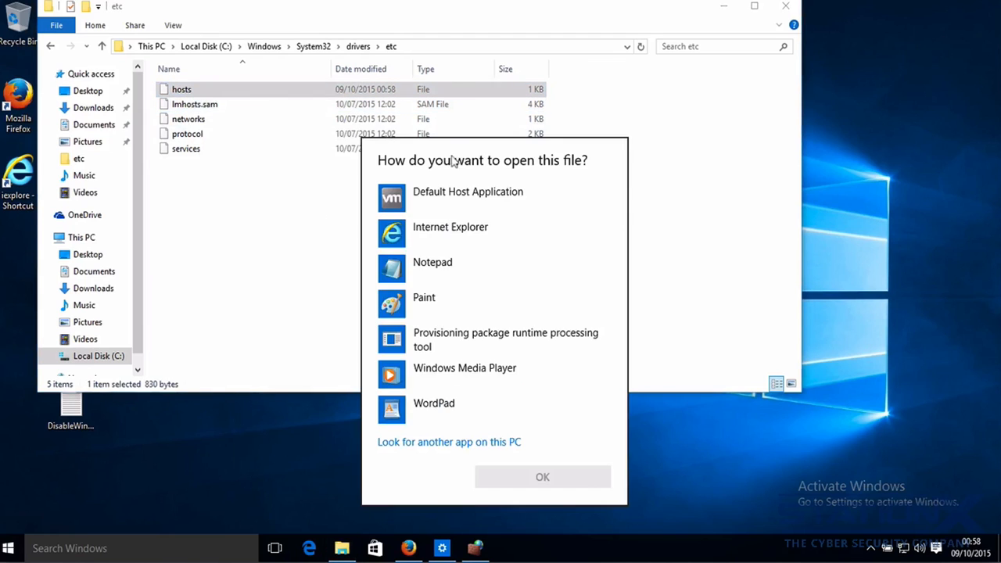
click(434, 264)
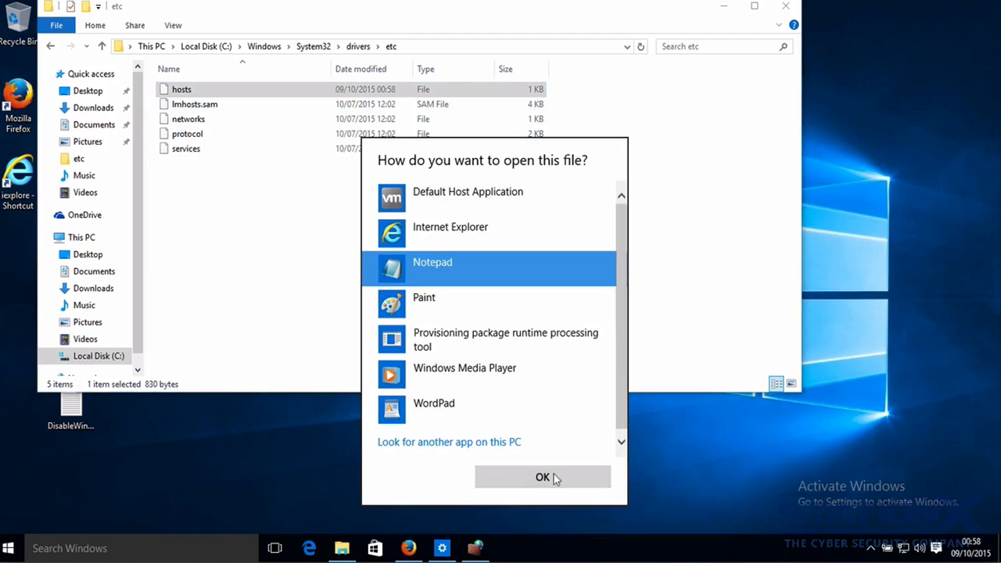
click(555, 475)
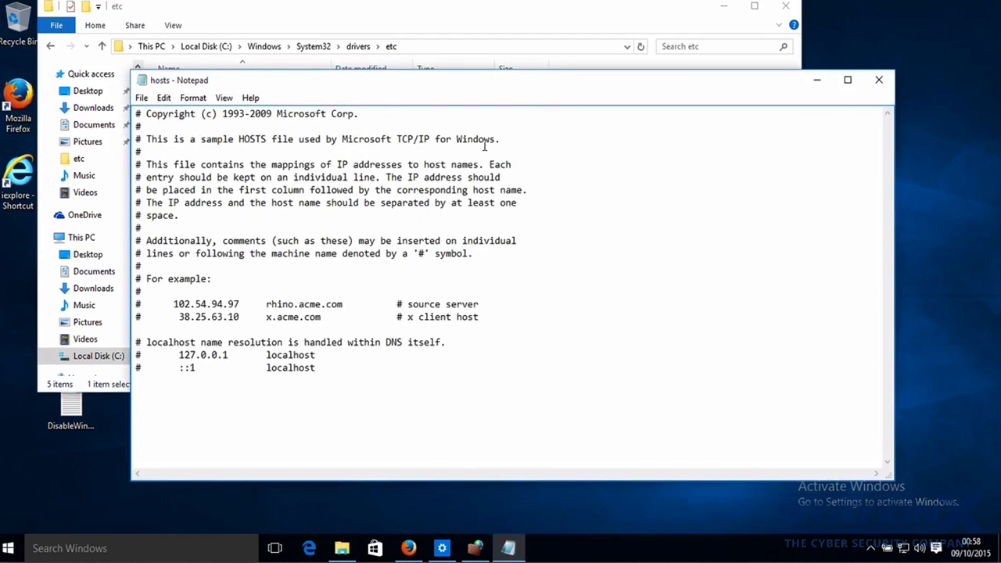
click(879, 81)
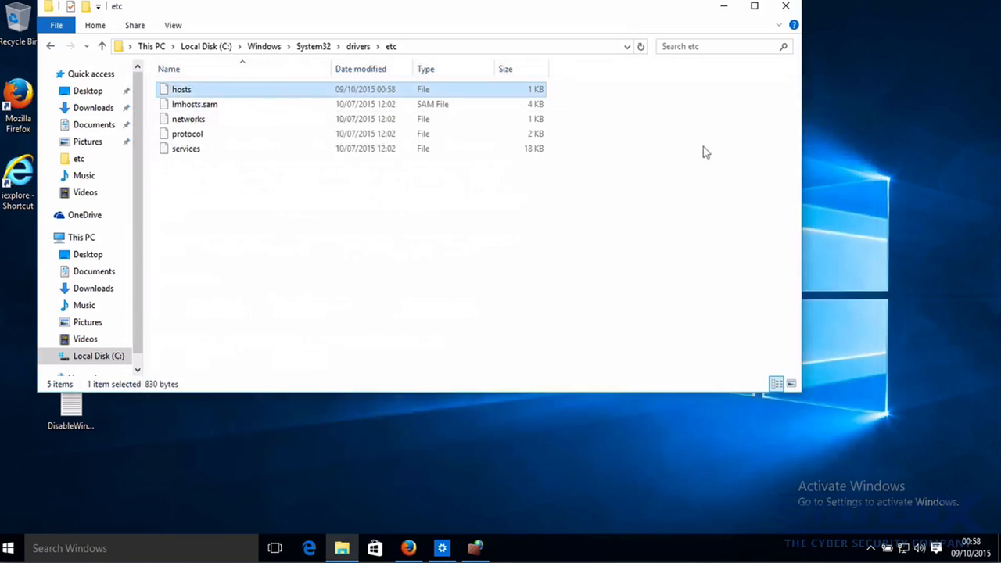
Reload the Outbound Rules in Windows Firewall with Advanced Security, check for TrackingIP rules and close the firewall window
click(475, 547)
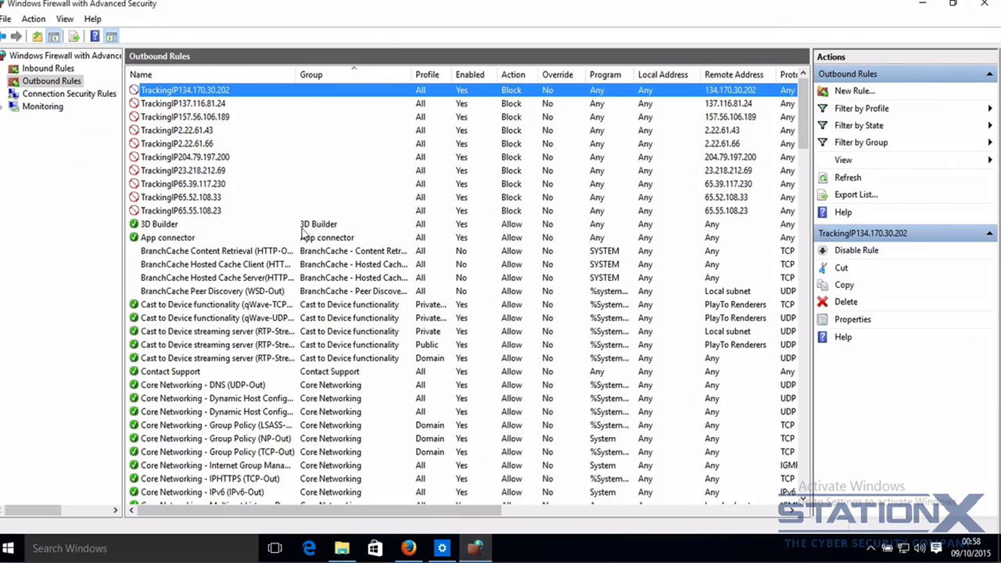
click(43, 68)
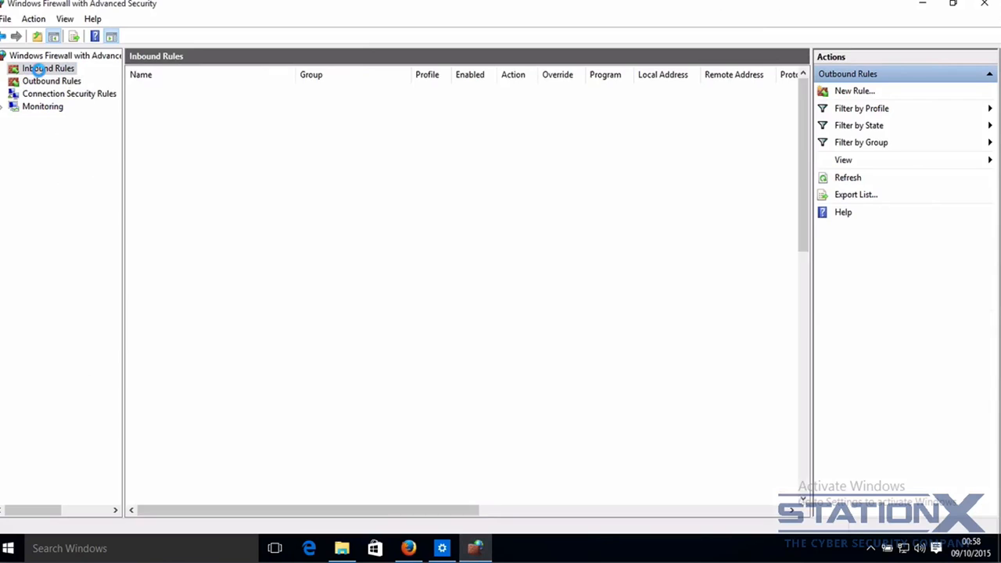
click(43, 81)
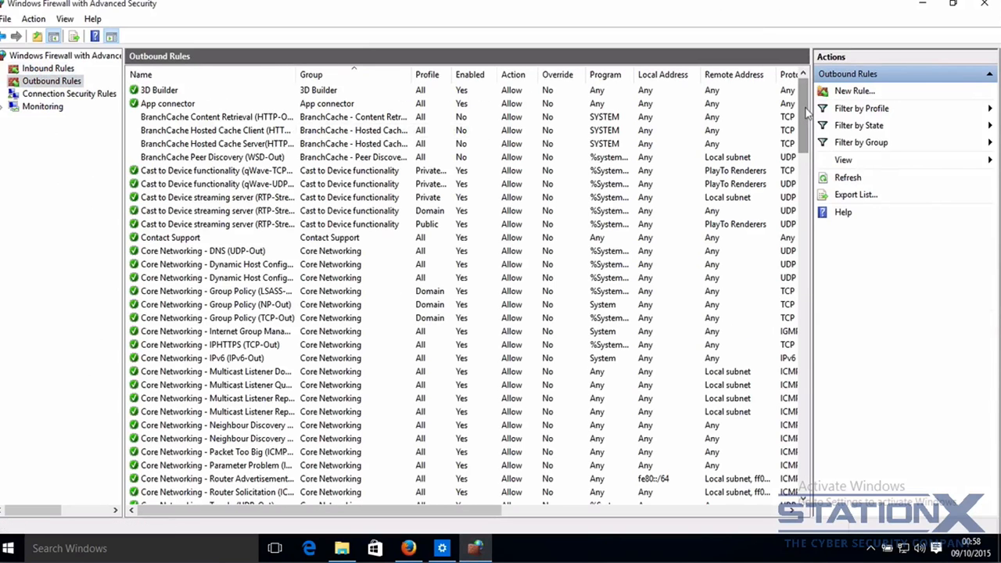
mouse_move(804, 116)
mouse_down()
mouse_move(819, 468)
mouse_move(804, 110)
mouse_up()
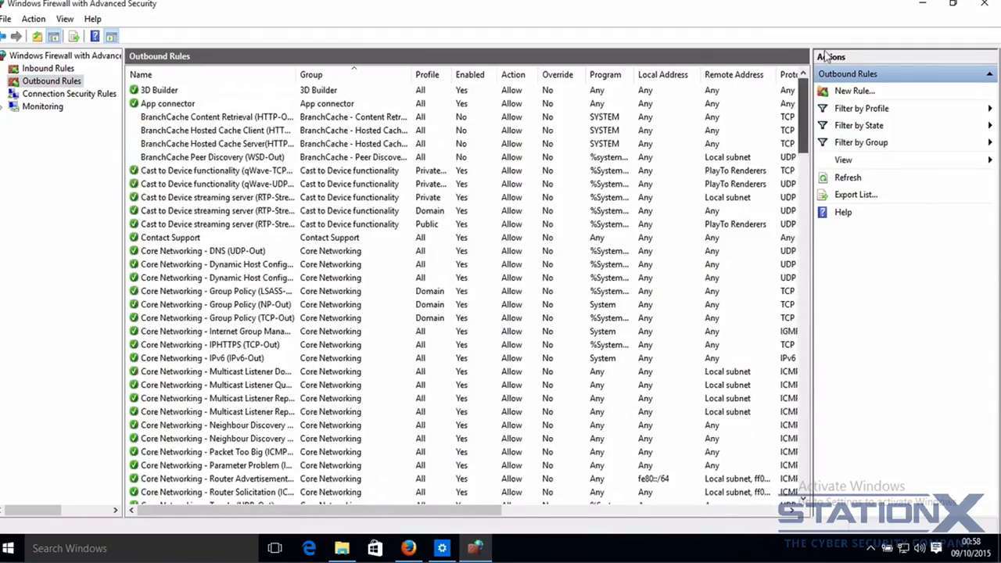
click(987, 6)
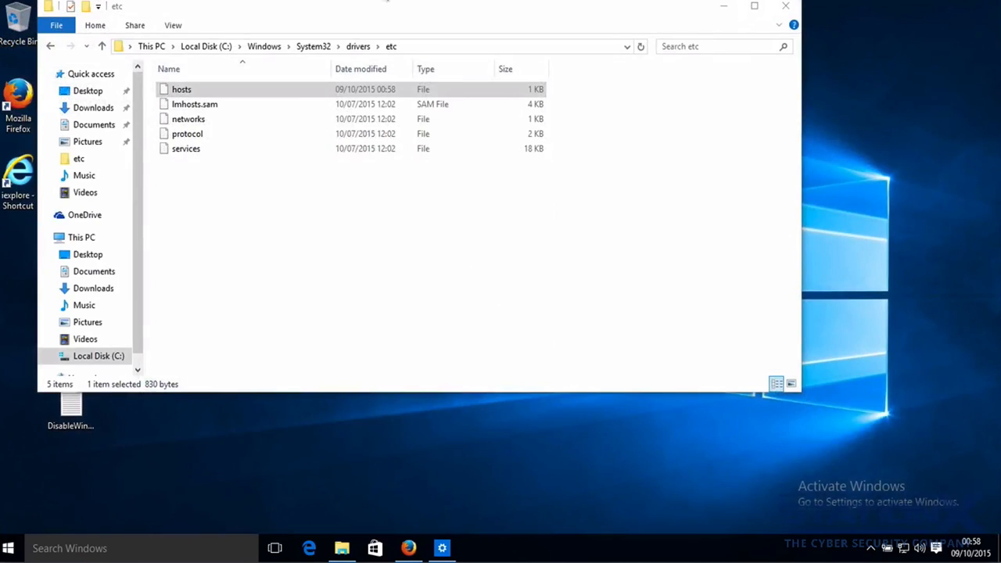
drag(284, 7, 316, 43)
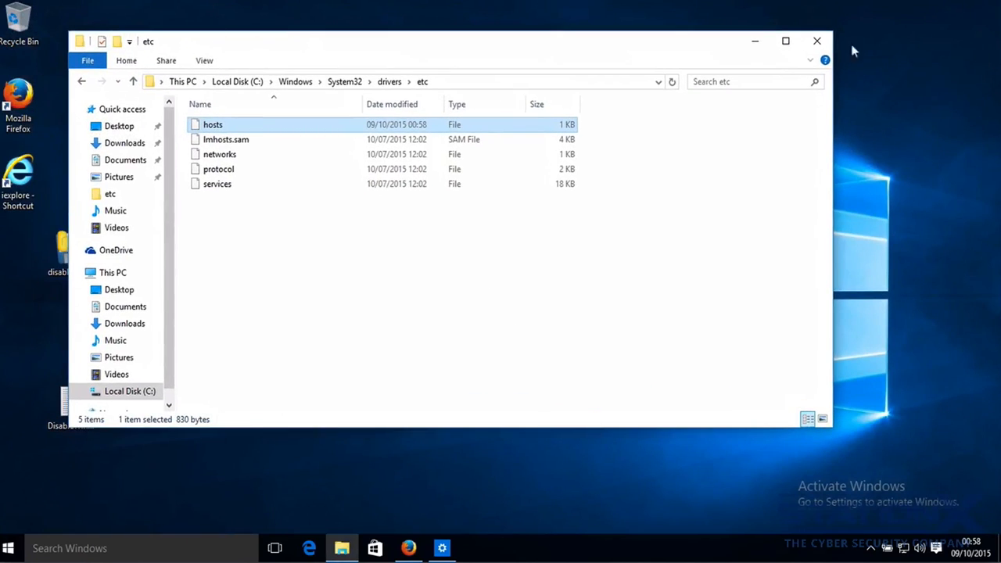